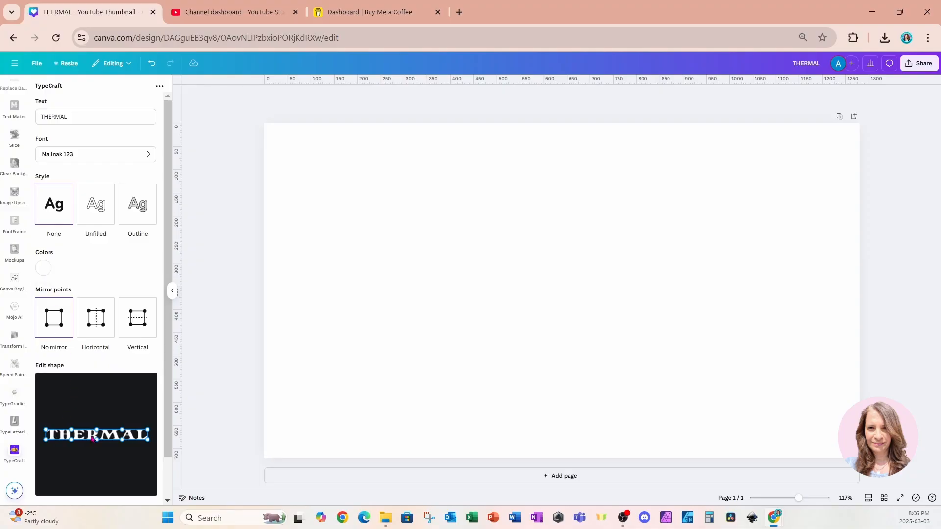
- Stretch the THERMAL lettering's whole top edge upward into tall, straight letters, using horizontally mirrored shape points
scroll(82, 407, down, 1)
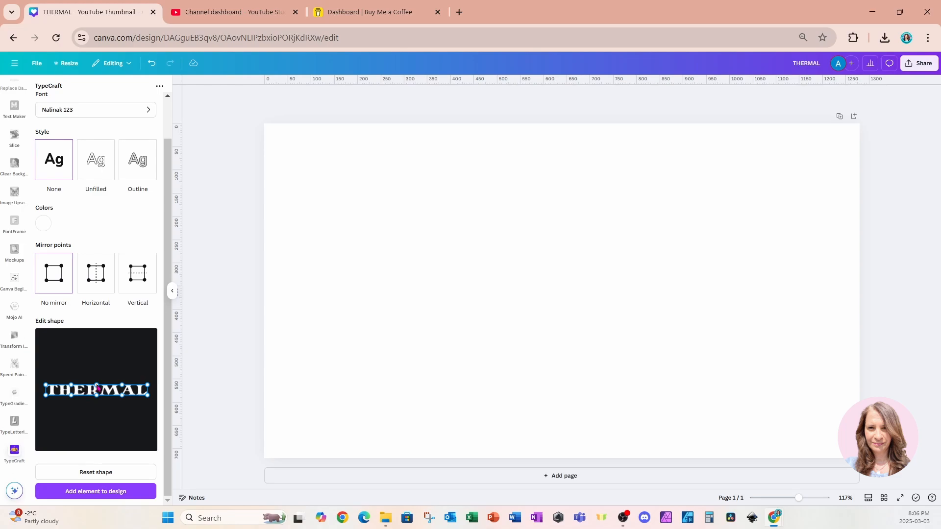
drag(97, 388, 99, 363)
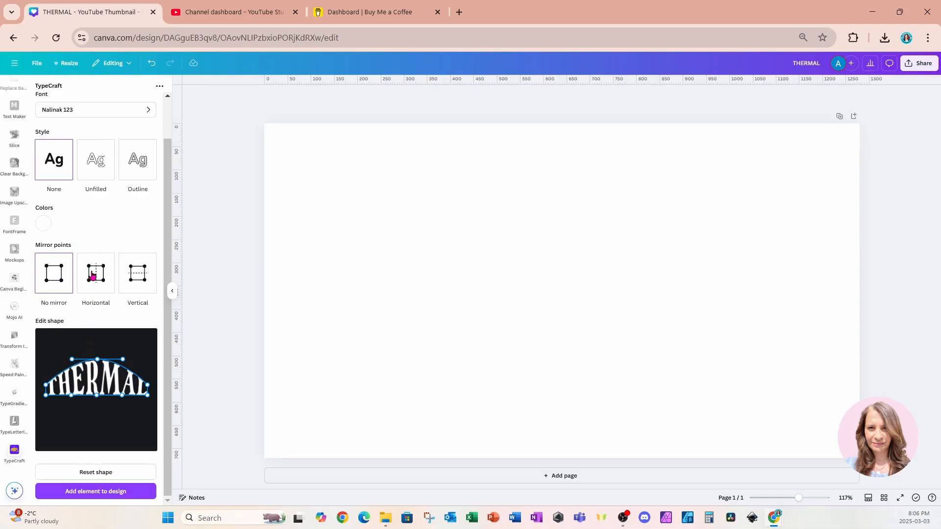
click(93, 276)
drag(46, 387, 49, 363)
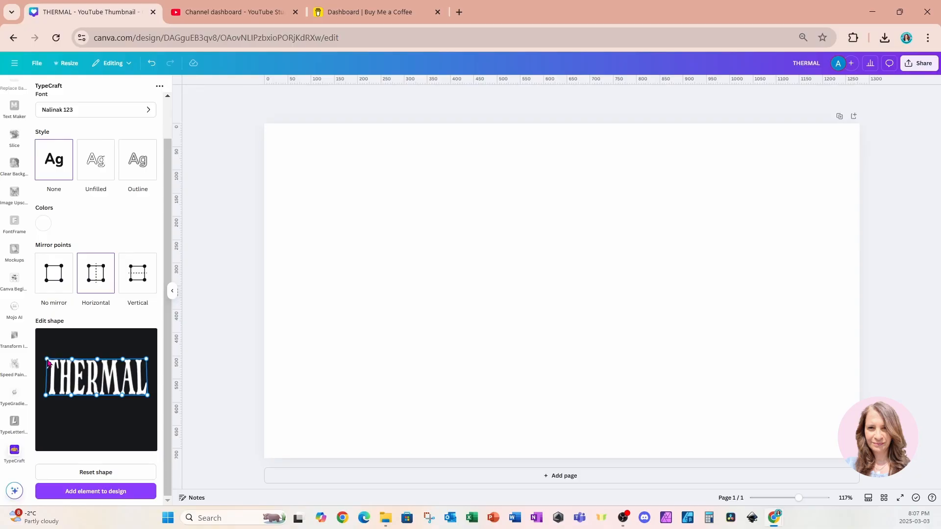
drag(49, 363, 47, 363)
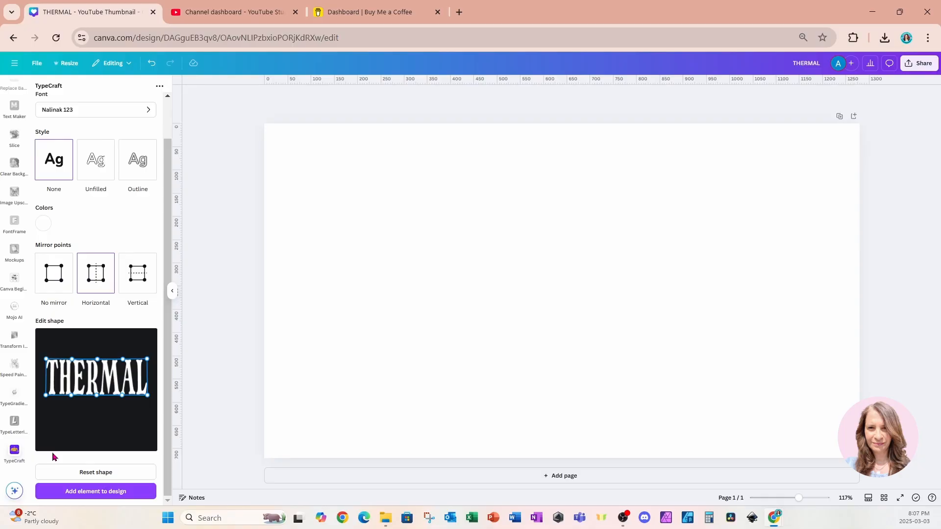
- Add the shaped THERMAL lettering to the design and enlarge it to span most of the page width
click(87, 492)
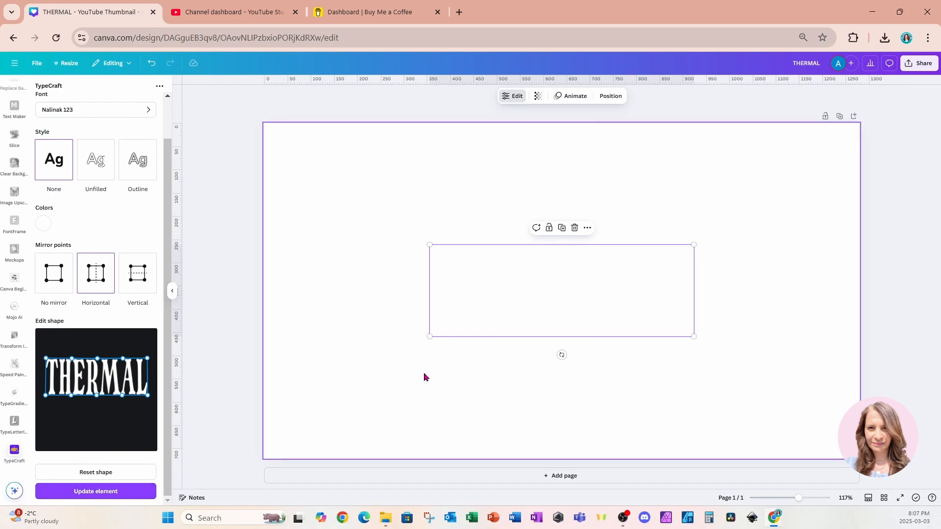
drag(694, 245, 810, 205)
drag(427, 335, 309, 425)
drag(468, 371, 485, 371)
- Insert a square shape and stretch it into a wide rectangle covering most of the THERMAL lettering
scroll(29, 155, up, 8)
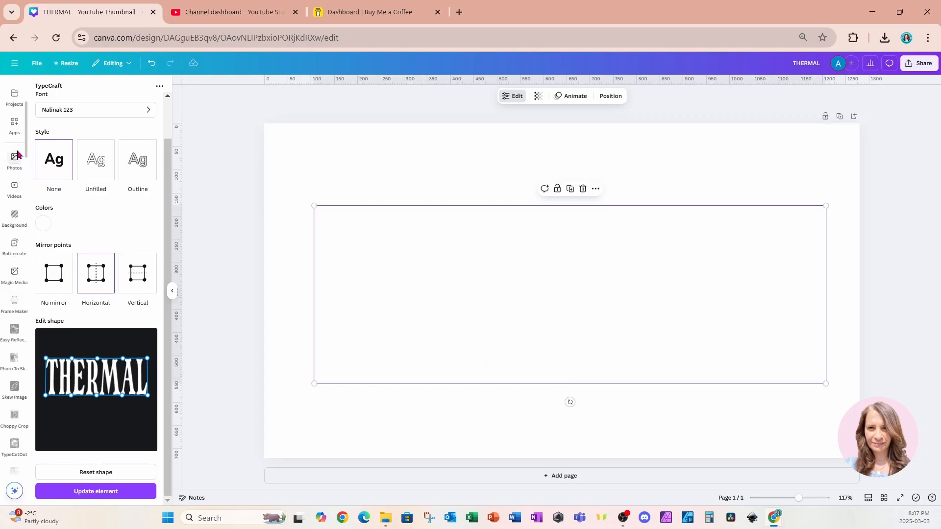
click(15, 119)
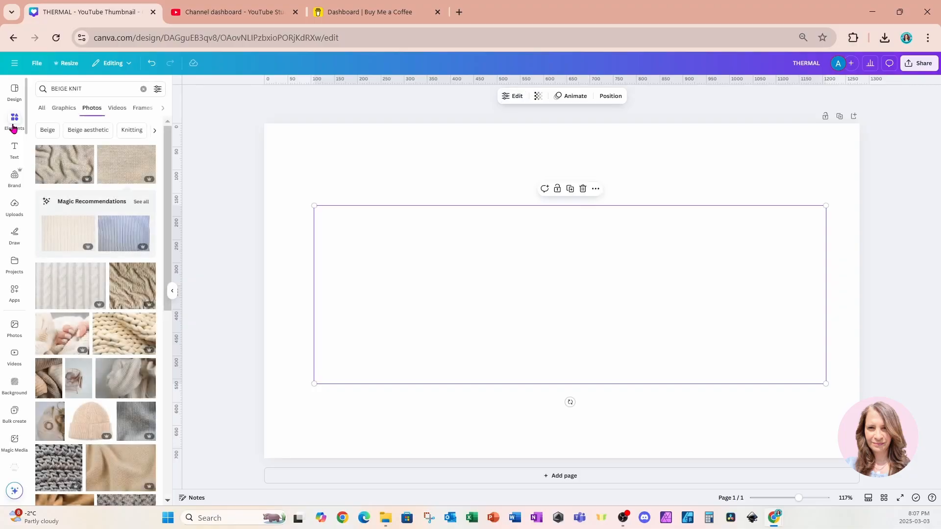
click(143, 88)
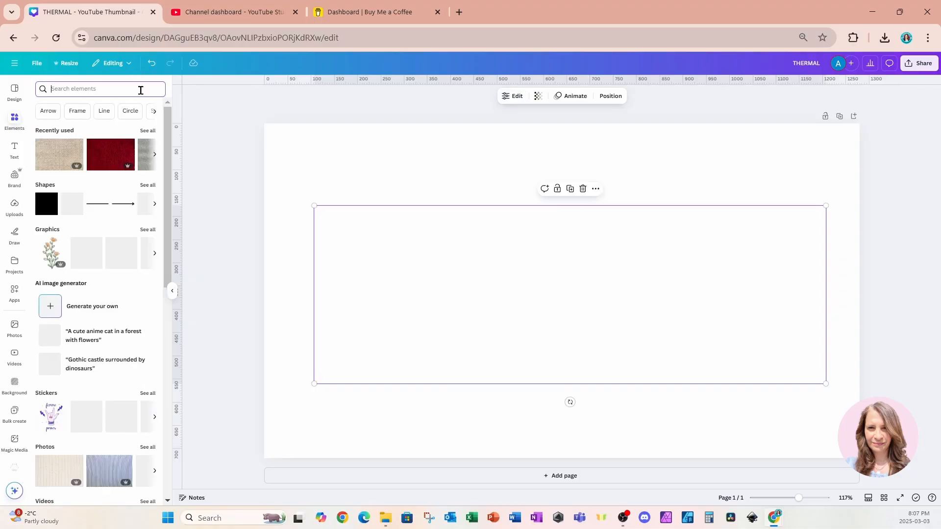
click(46, 208)
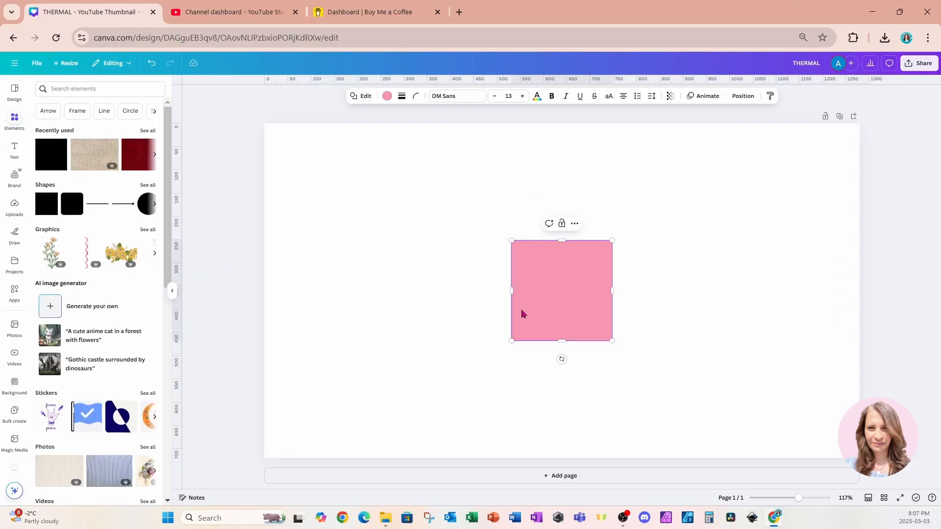
drag(521, 313, 356, 289)
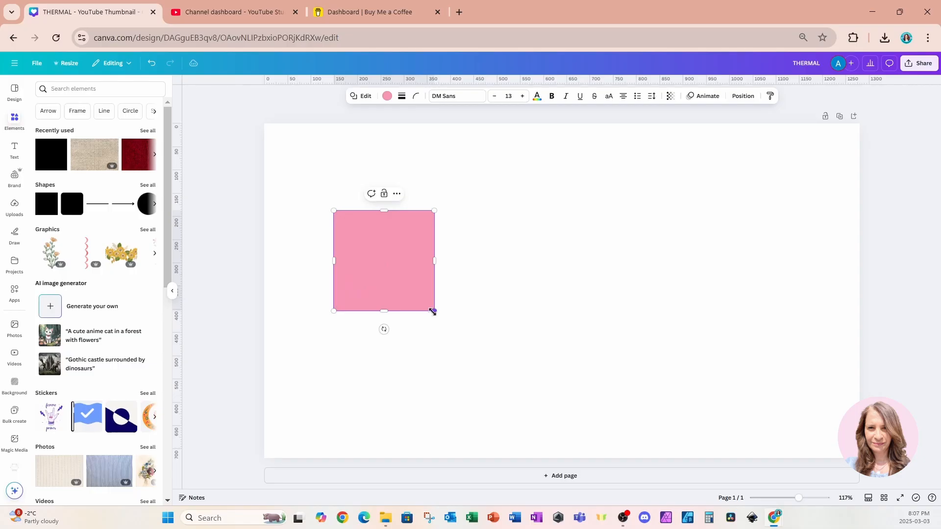
drag(437, 311, 802, 398)
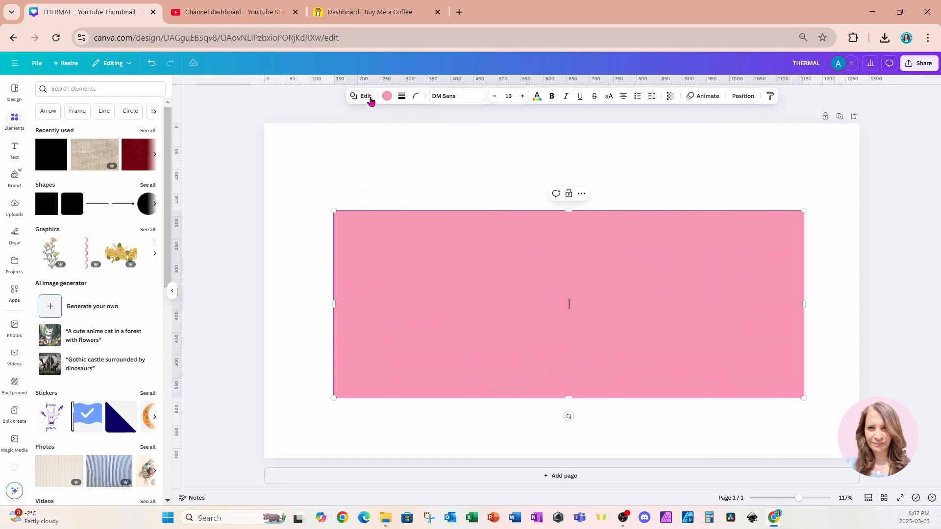
- Fill the rectangle with black and move its layer beneath the THERMAL lettering
click(387, 97)
click(76, 201)
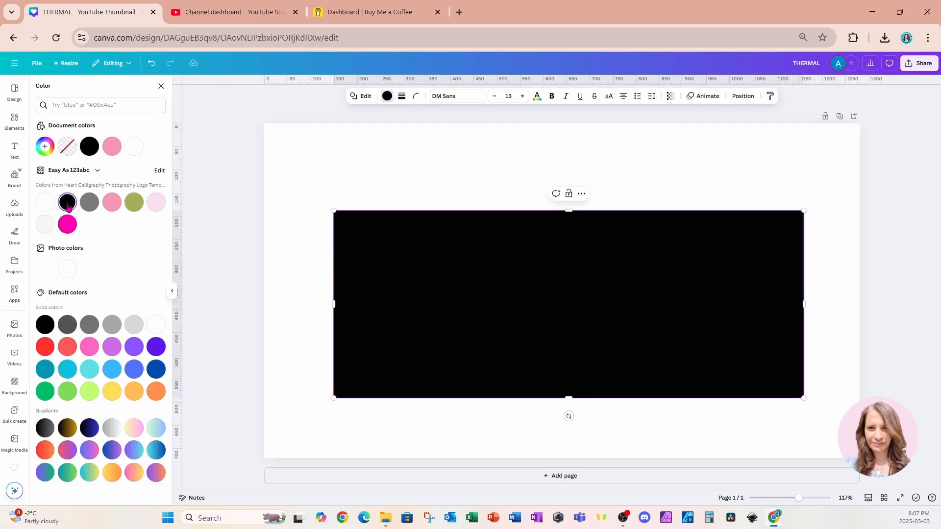
click(742, 97)
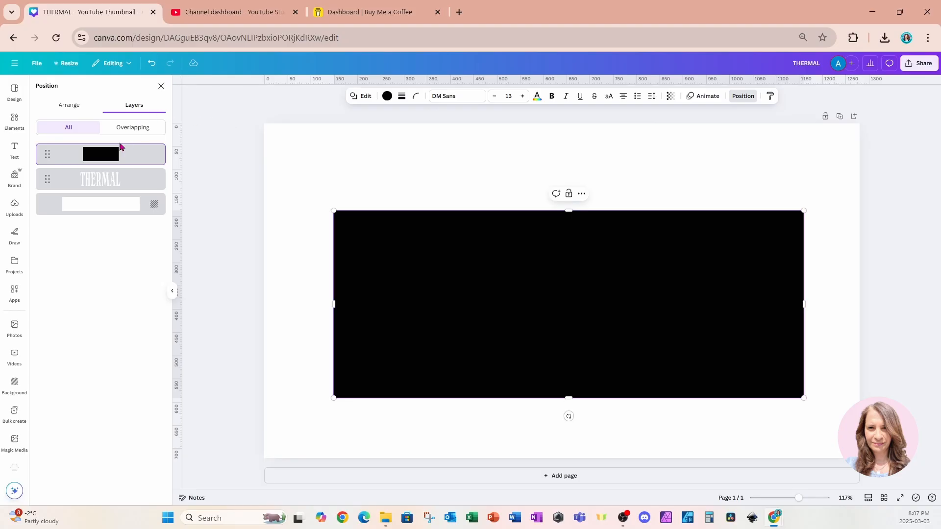
drag(116, 159, 116, 184)
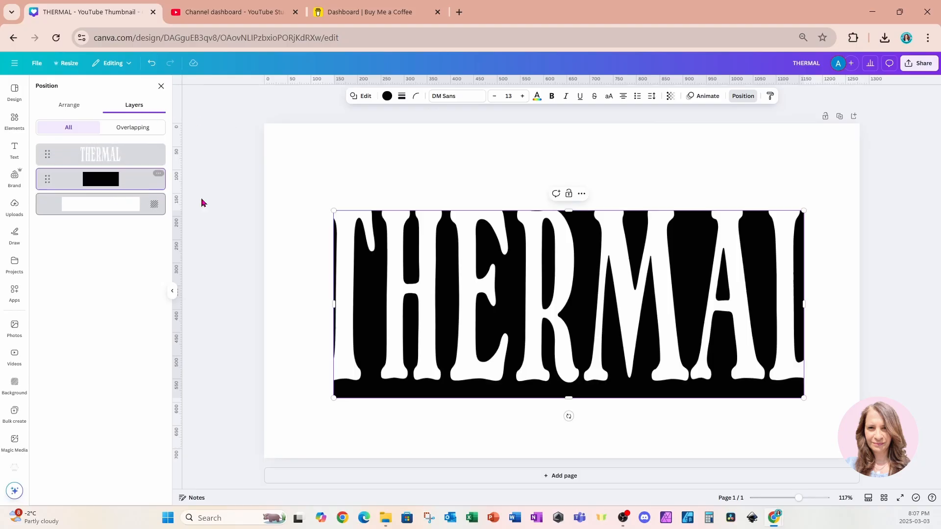
- Extend the black rectangle's edges until it frames the entire THERMAL word with a margin on every side
drag(329, 212, 302, 191)
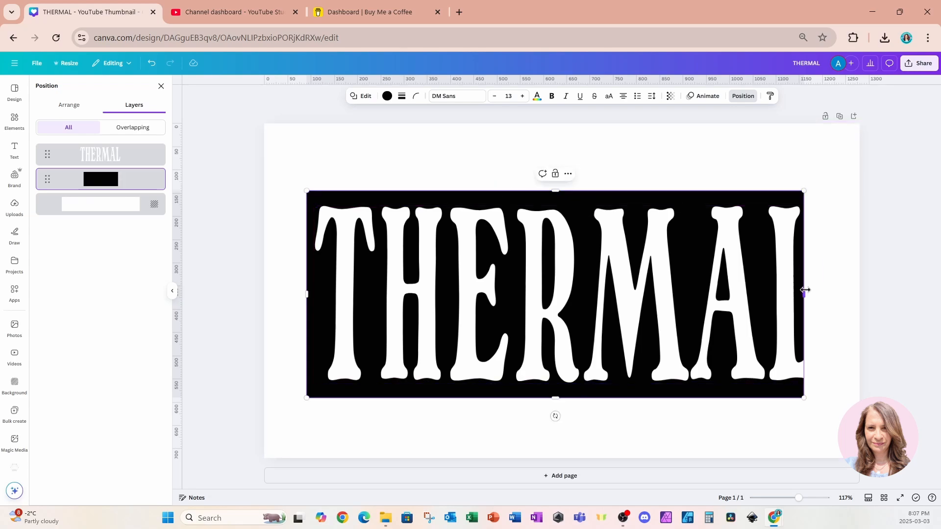
drag(804, 293, 838, 290)
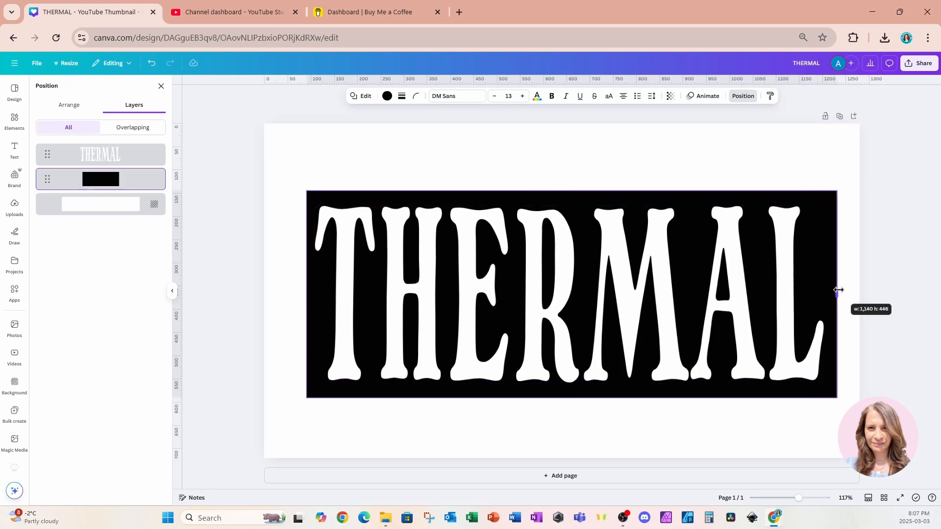
drag(839, 290, 840, 289)
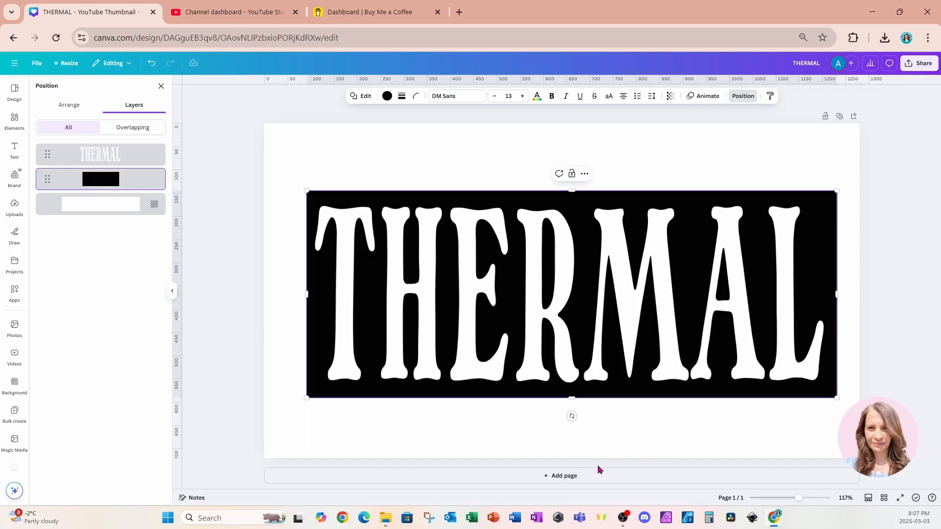
drag(564, 396, 567, 400)
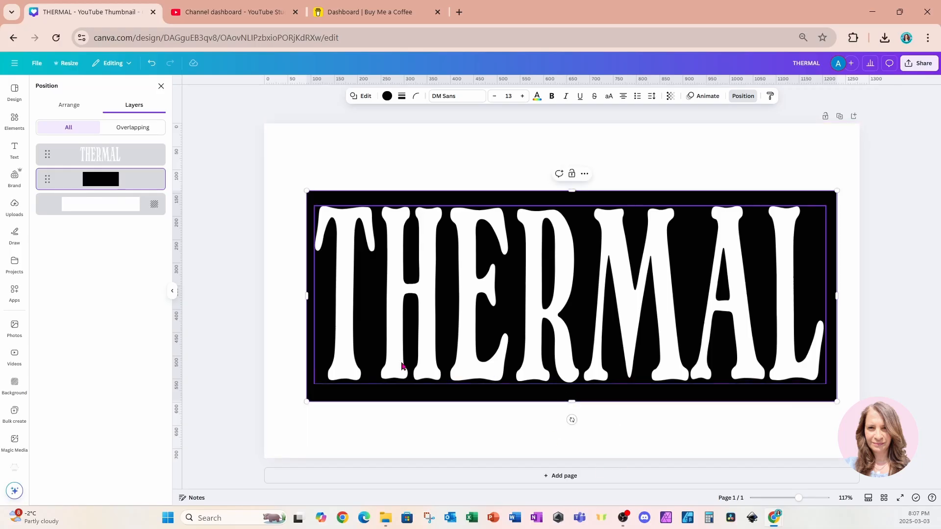
drag(308, 297, 302, 297)
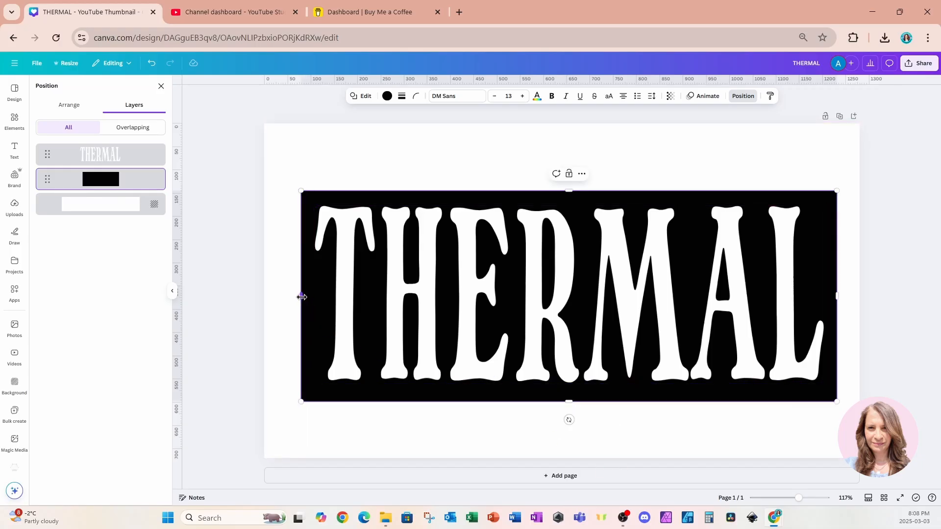
- Download the design as a PNG at 1,280 × 720 px without a transparent background
click(906, 66)
click(797, 221)
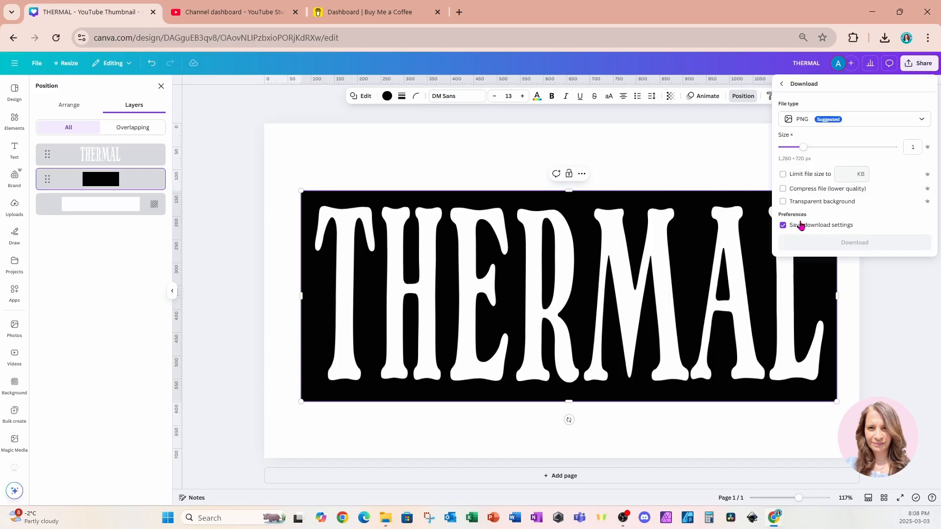
click(805, 242)
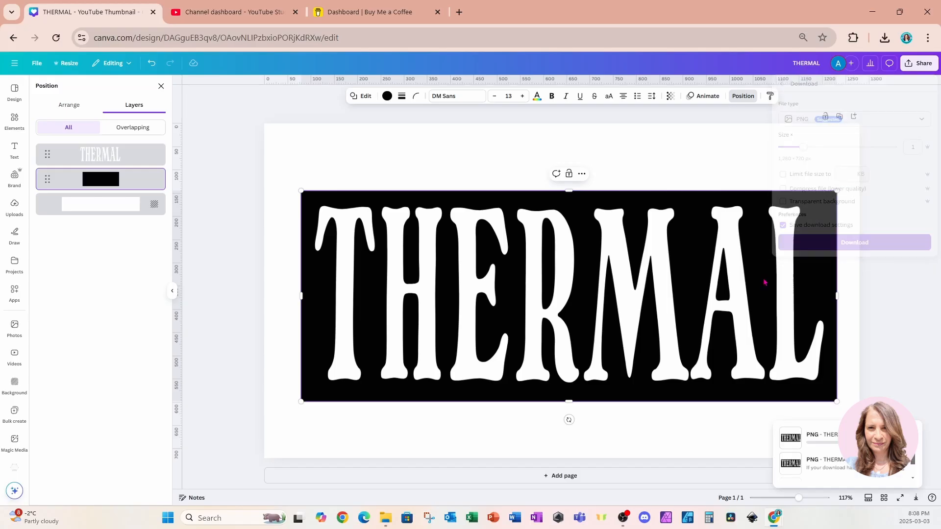
- Add a second page and place the downloaded THERMAL (2).png image on it
click(549, 479)
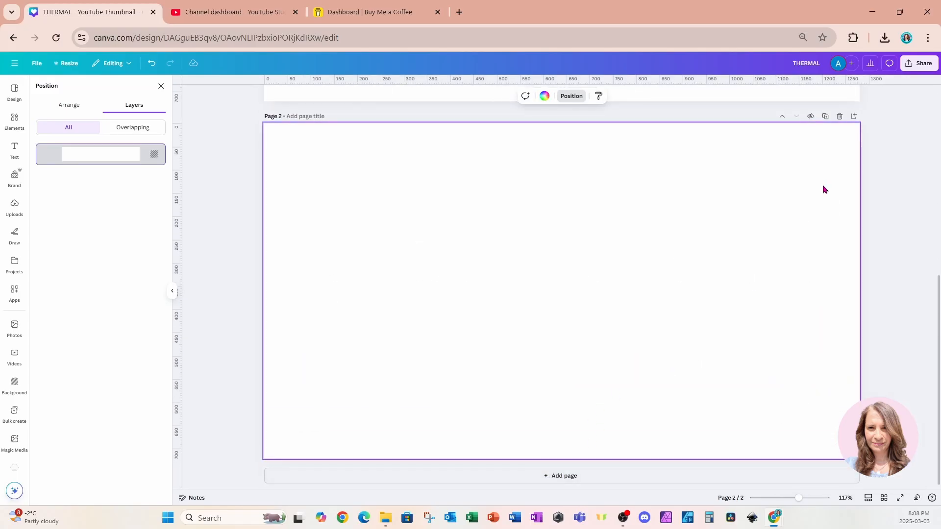
click(886, 45)
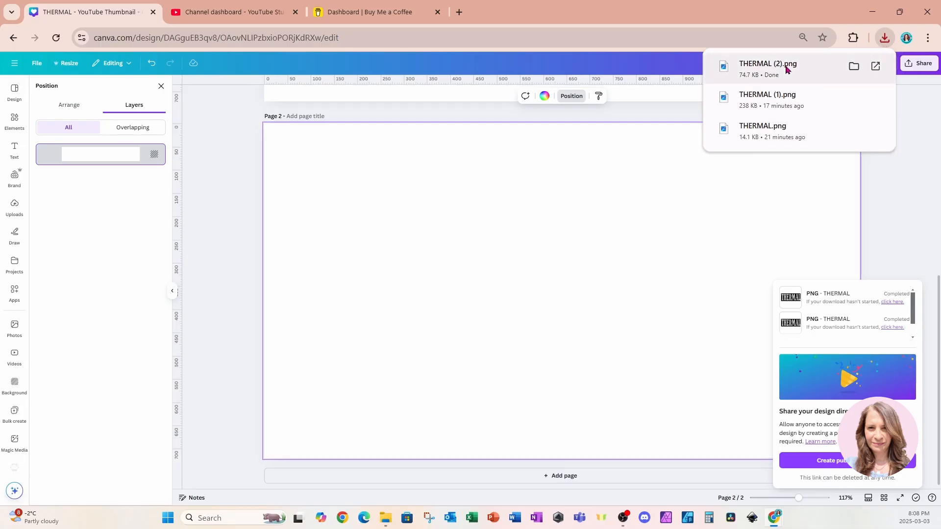
key(ctrl+v)
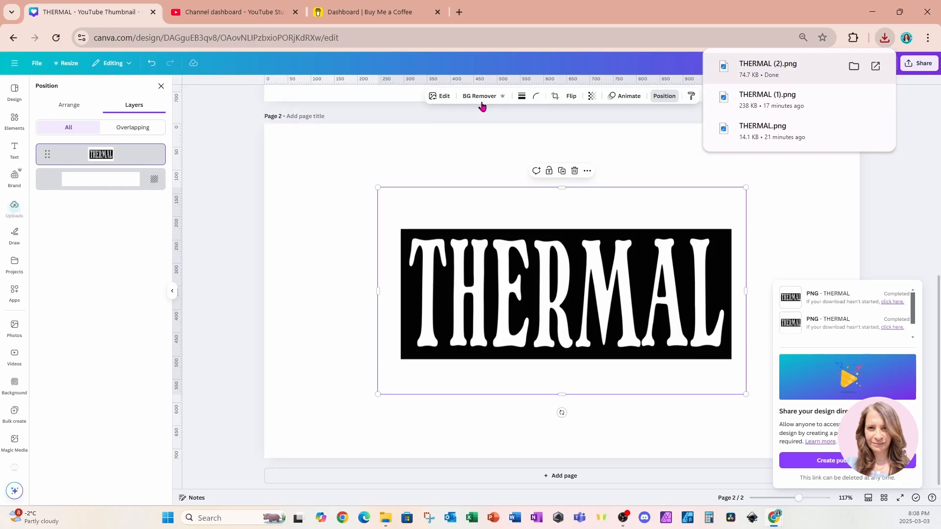
- Remove the THERMAL image's white background and crop the empty space above and below the black block
click(479, 97)
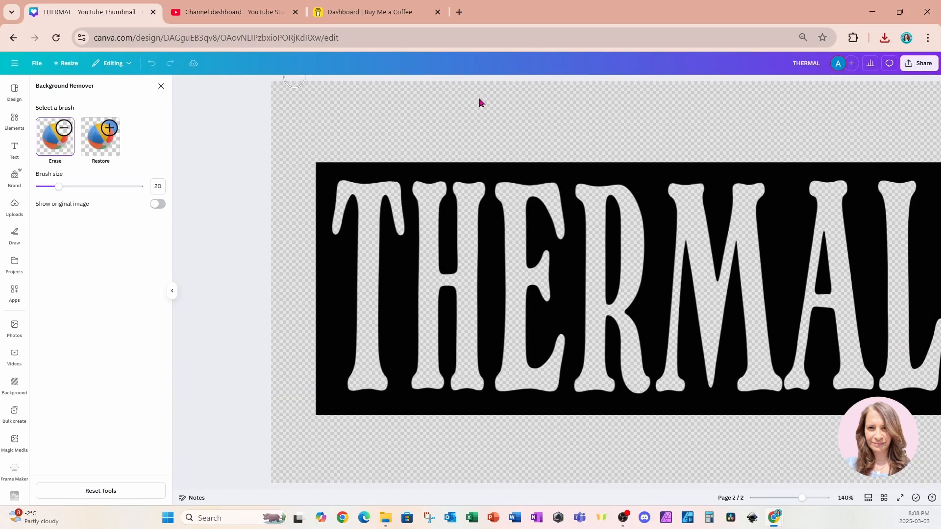
click(162, 87)
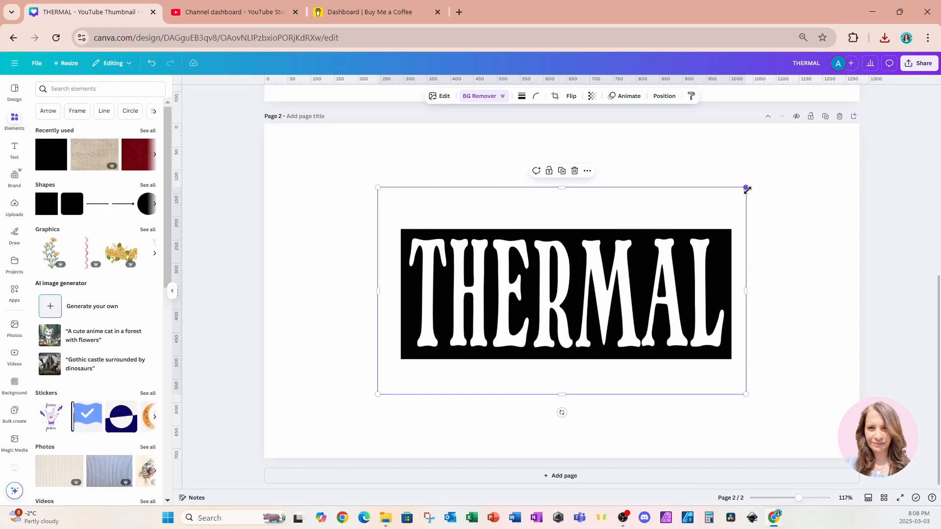
drag(565, 188, 562, 227)
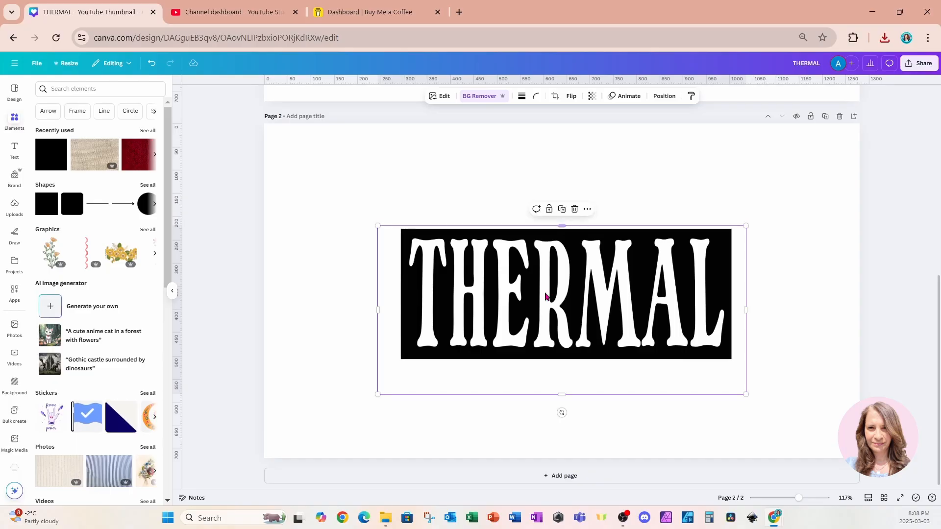
drag(560, 393, 564, 362)
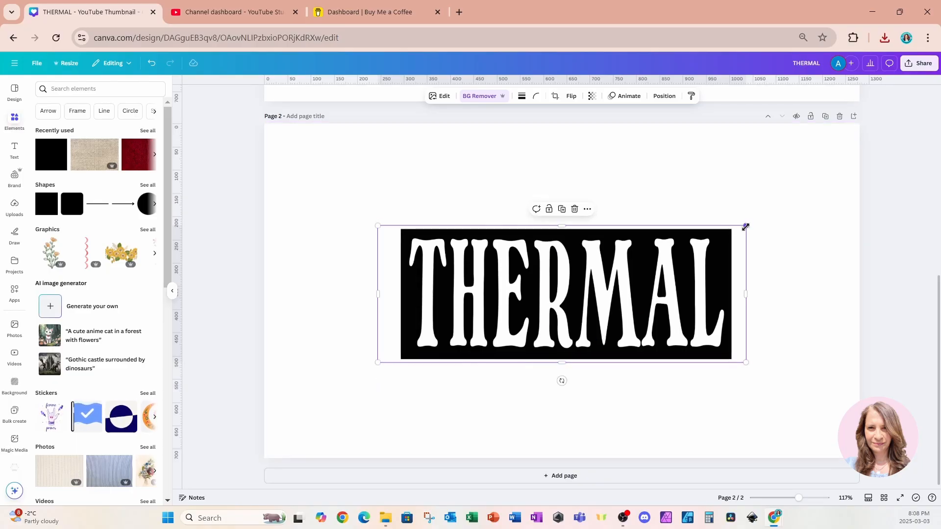
- Enlarge the cropped THERMAL image to nearly the full page width and centre it on page 2
drag(745, 226, 827, 196)
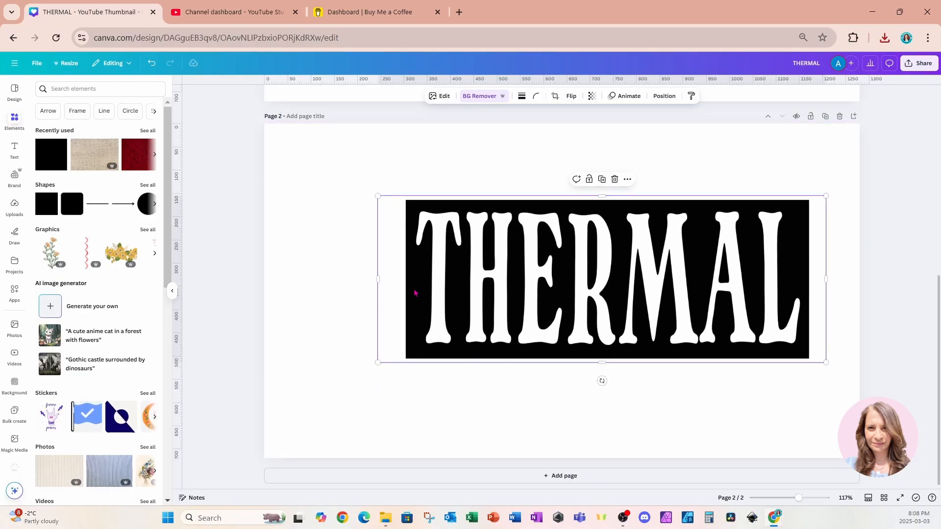
drag(376, 363, 342, 391)
click(388, 362)
drag(377, 364, 258, 444)
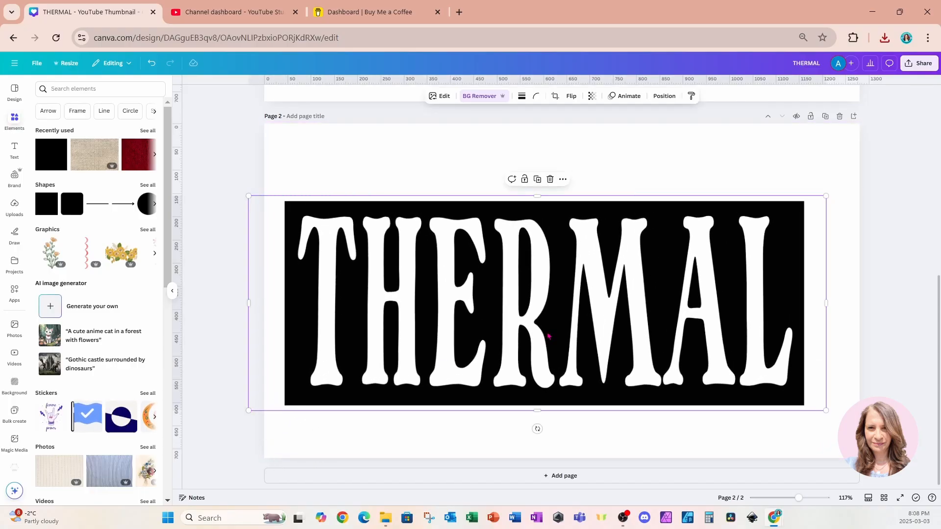
drag(549, 337, 560, 334)
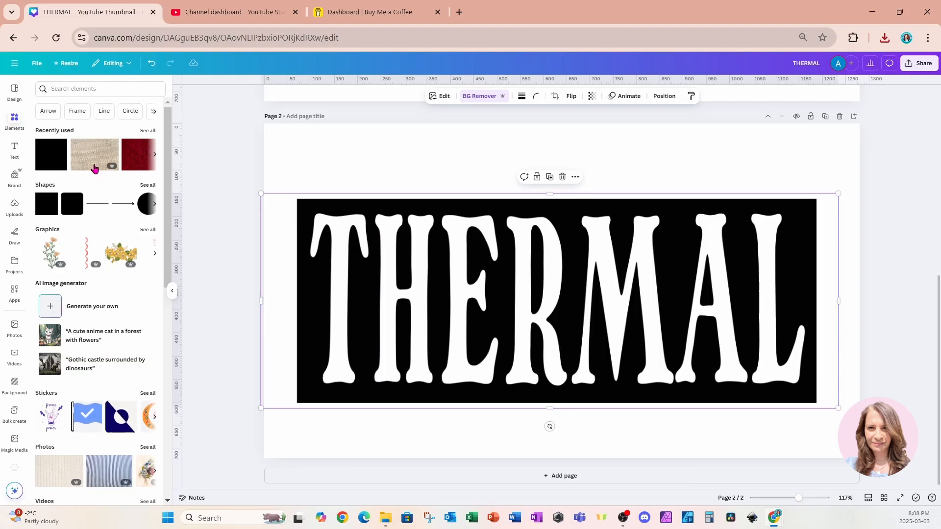
- Insert the recently used grey-blue knit photo, shrink it to about 547 × 364, and position it over the word's first letters
click(148, 131)
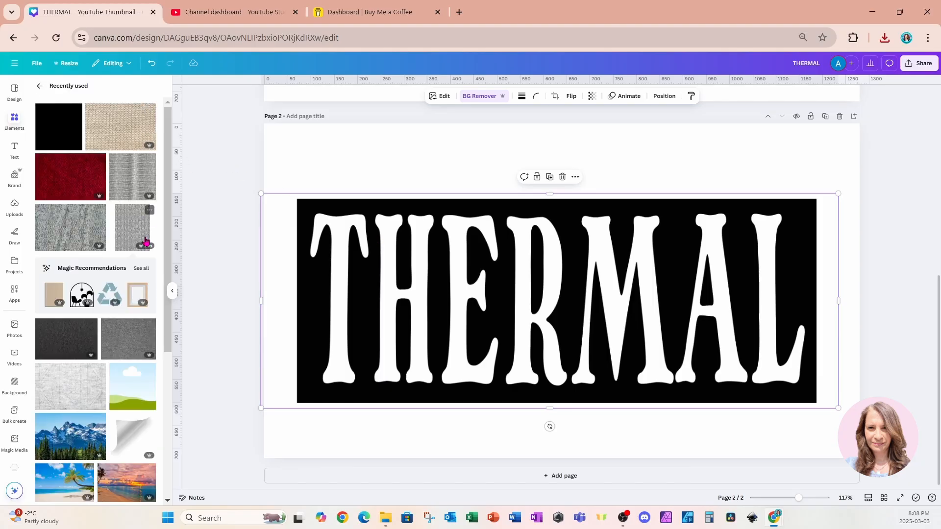
click(80, 237)
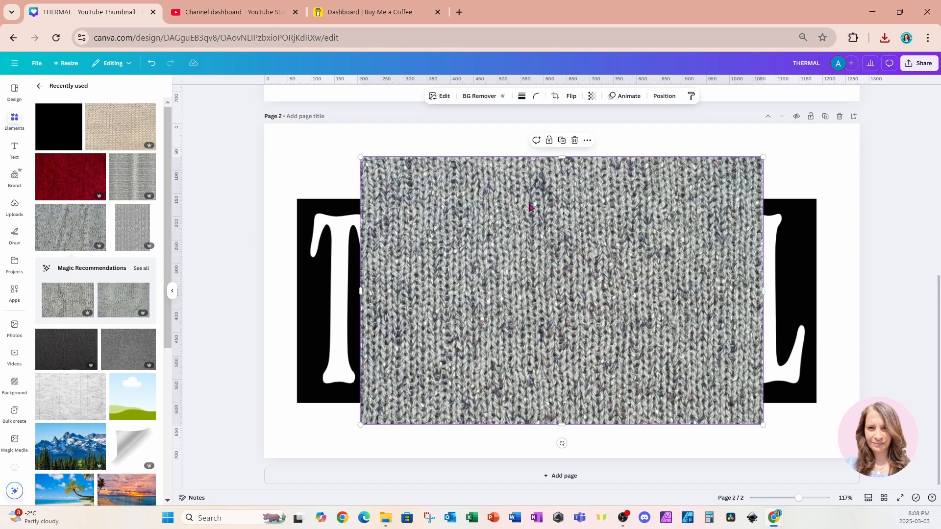
drag(762, 157, 614, 254)
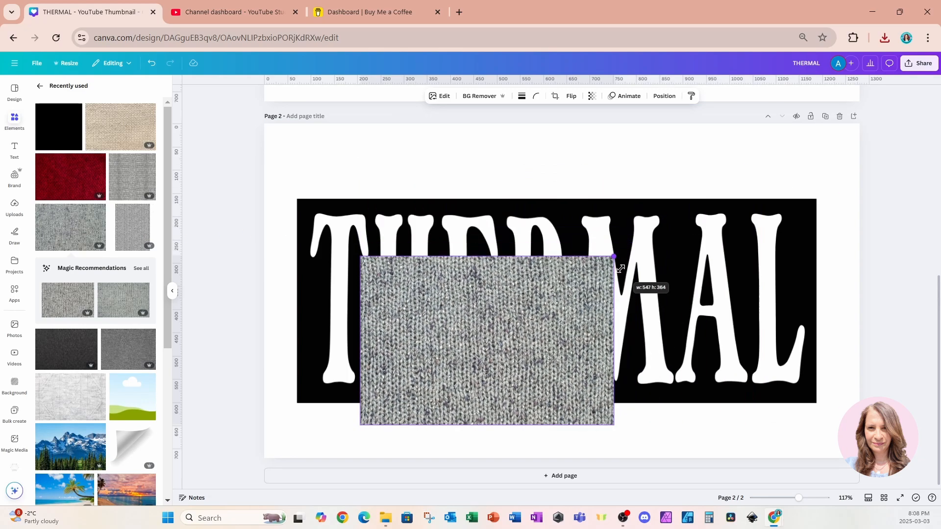
drag(521, 358, 462, 319)
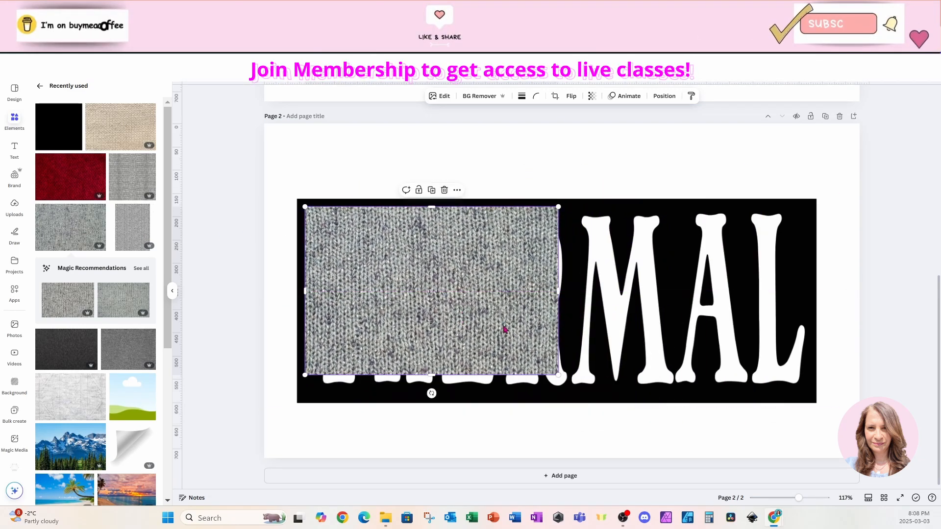
- Enlarge the grey-blue knit photo slightly, duplicate it, and place the copy over the remaining letters with the two overlapping
drag(558, 376, 575, 387)
click(441, 192)
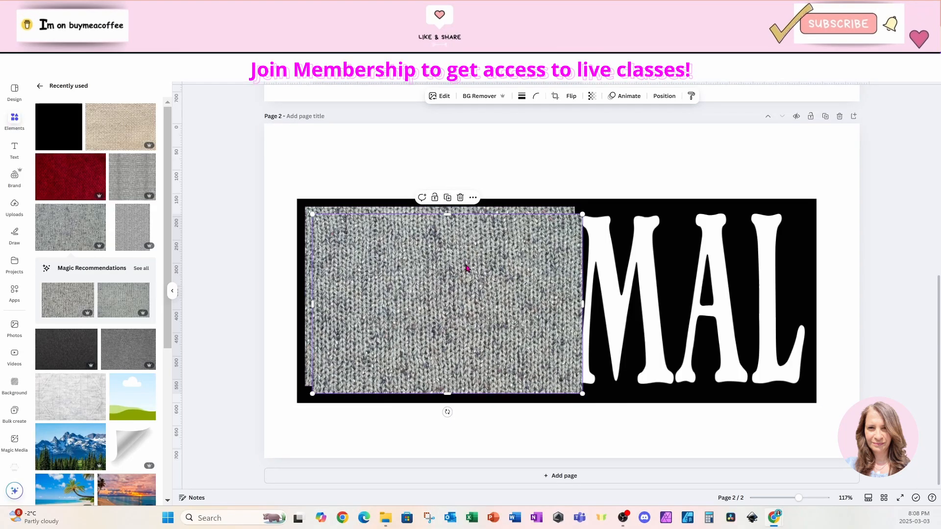
drag(466, 266, 674, 268)
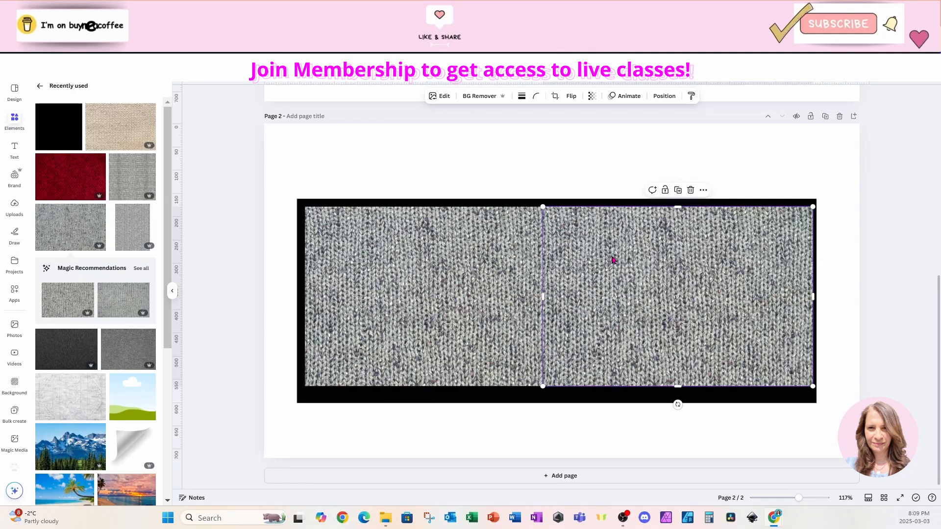
- Crop the bottom of both grey-blue knit photos to the same level, leaving the lower part of the letters uncovered
click(472, 319)
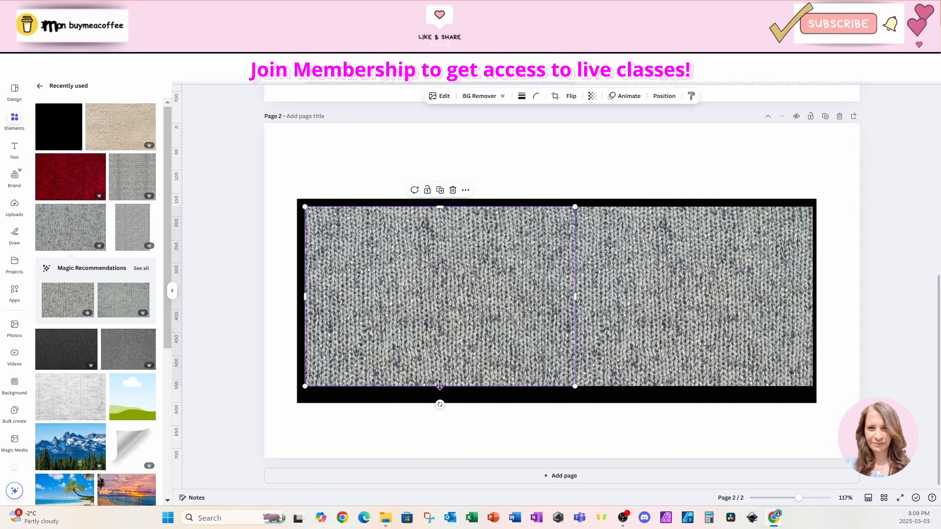
drag(440, 387, 445, 342)
click(709, 379)
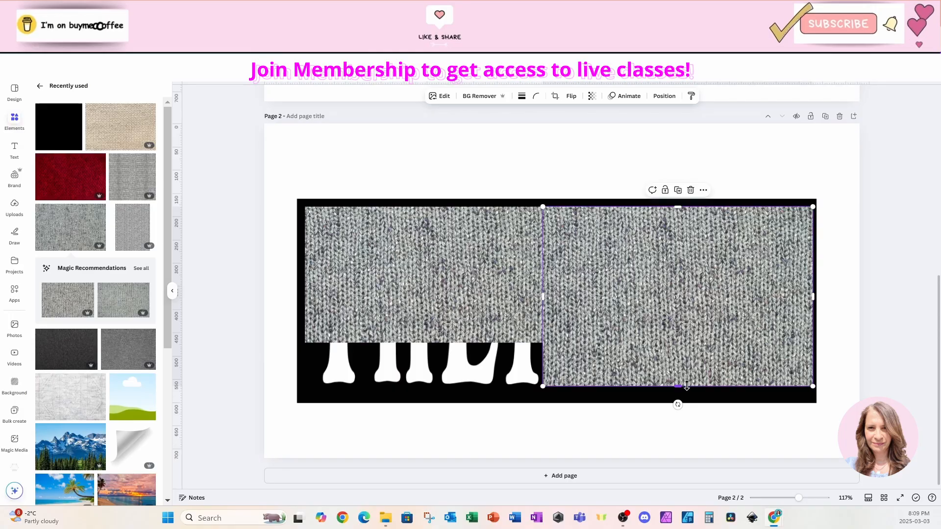
drag(678, 387, 679, 342)
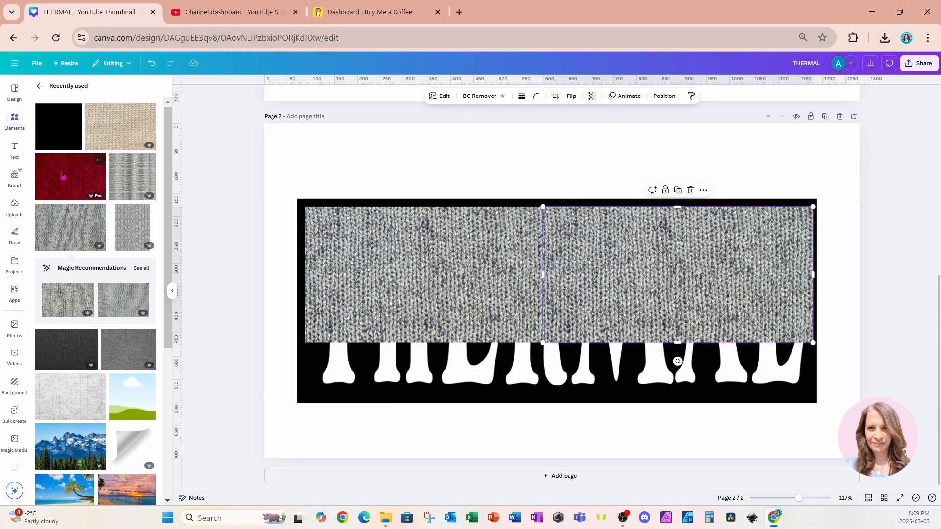
- Insert the beige knit photo, shrink it, and crop it into a band directly below the grey-blue knit at the block's left end
click(108, 128)
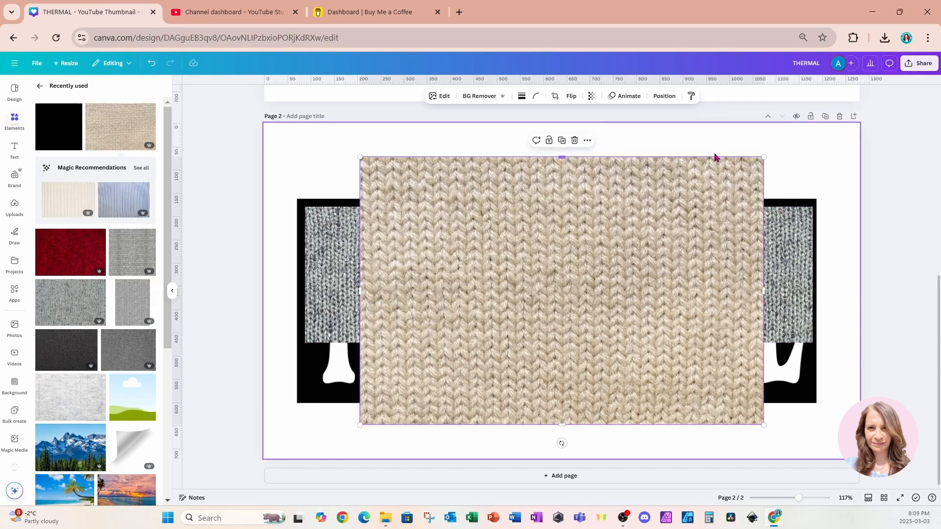
drag(765, 157, 570, 380)
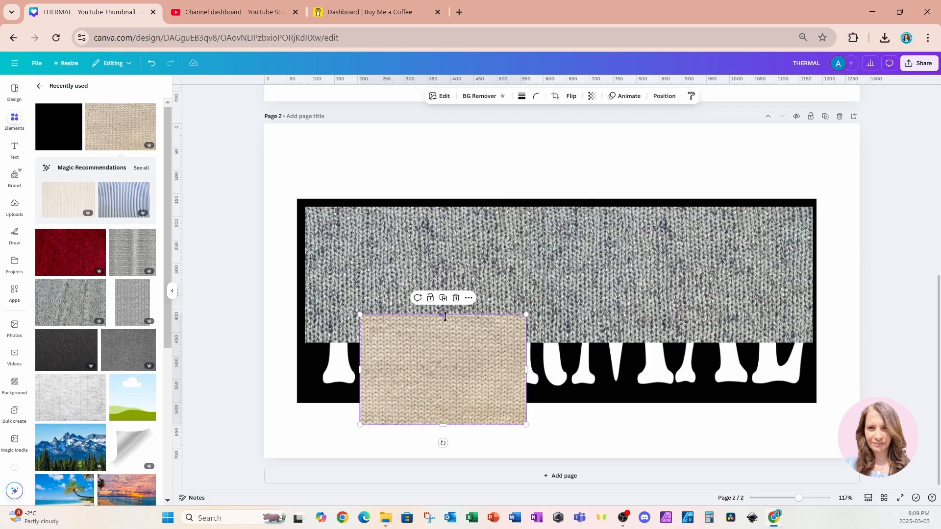
drag(445, 317, 390, 383)
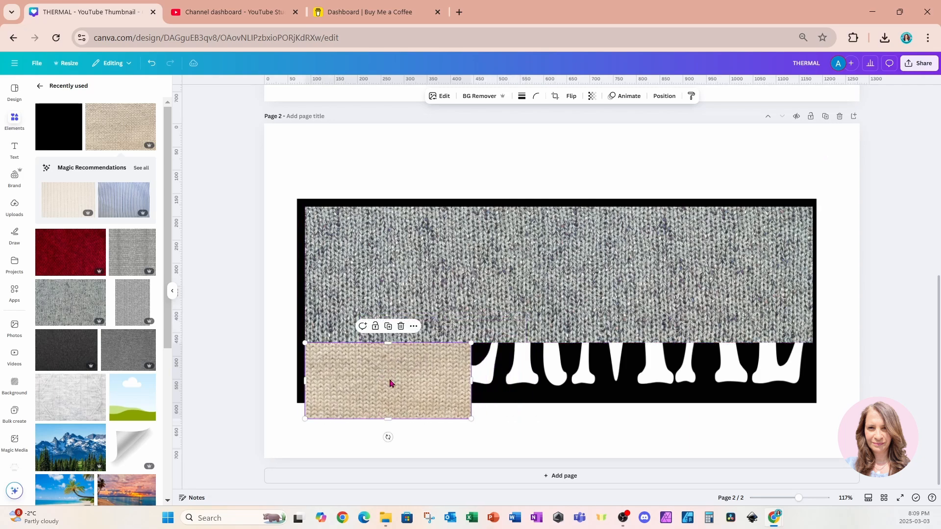
drag(388, 419, 576, 368)
- Duplicate the beige knit band twice and line up the copies side by side across the word
click(393, 328)
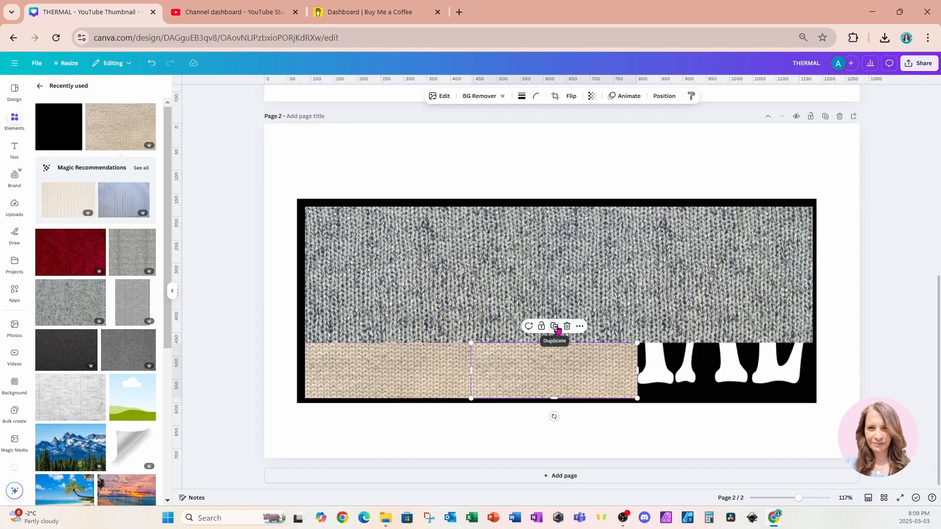
click(554, 326)
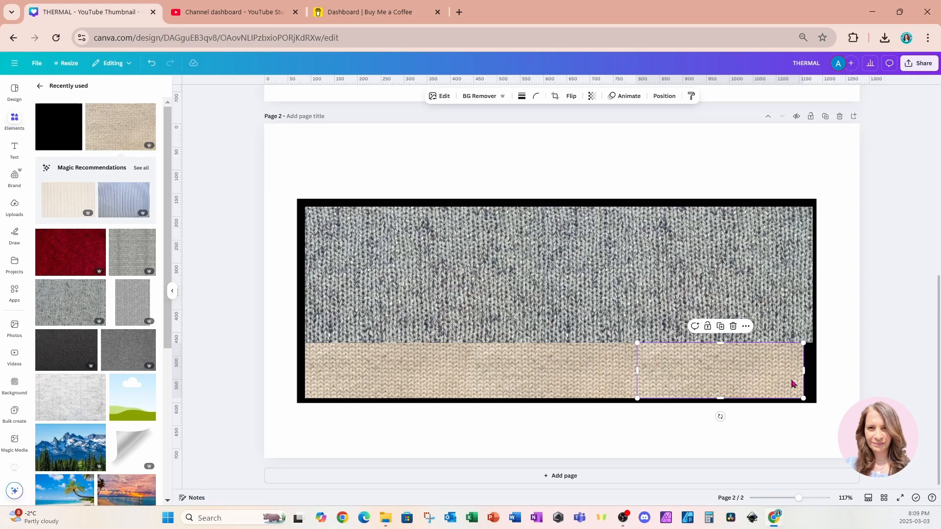
click(845, 371)
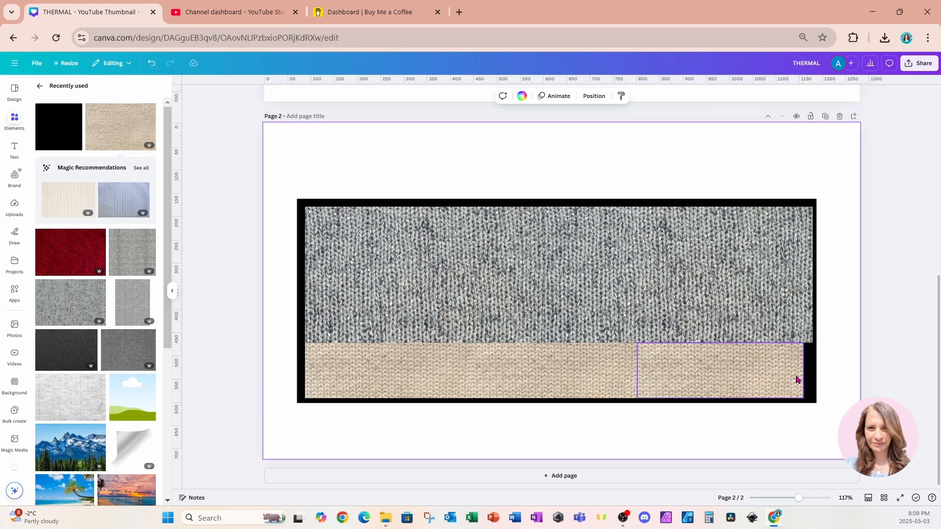
- Insert the dark red knit photo, shrink it, and align it with the beige band's left edge over the letter bases
click(71, 254)
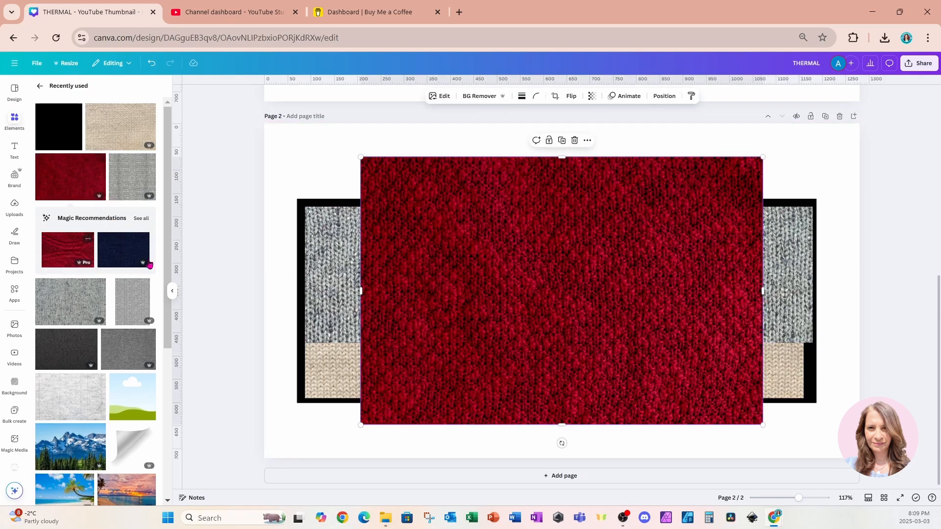
mouse_move(562, 160)
mouse_down()
mouse_move(562, 189)
mouse_move(567, 162)
mouse_up()
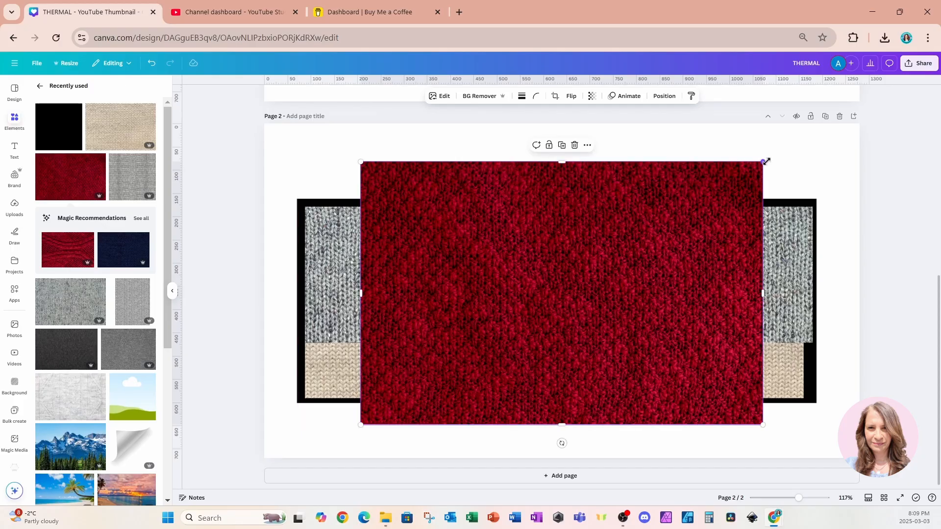
drag(766, 161, 519, 378)
click(752, 169)
drag(411, 371, 359, 396)
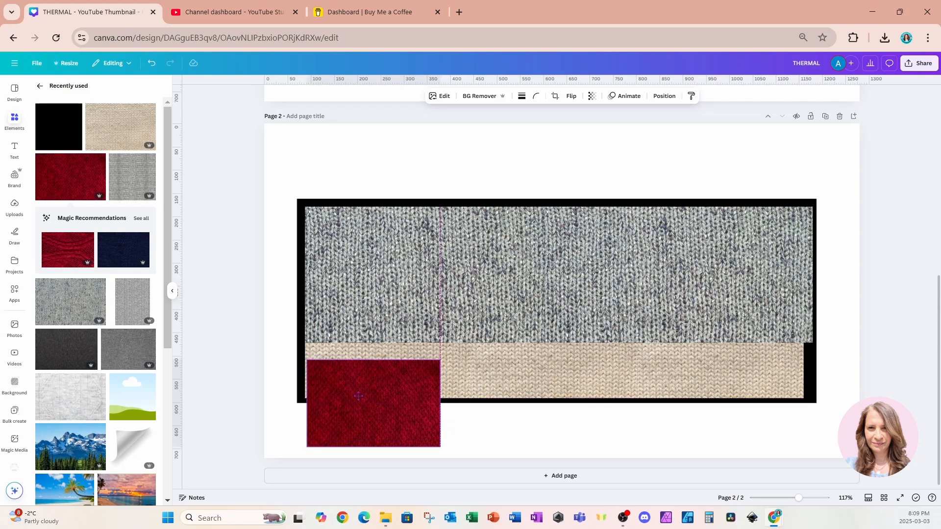
drag(357, 396, 356, 406)
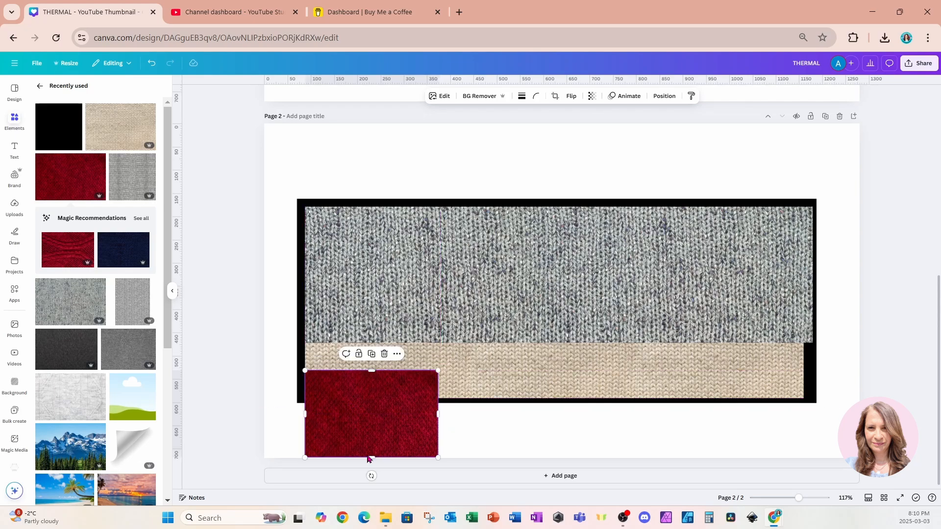
- Crop the red knit into a thin strip, duplicate it three times end to end, and trim the last to the beige band's end
drag(370, 456, 519, 378)
click(379, 361)
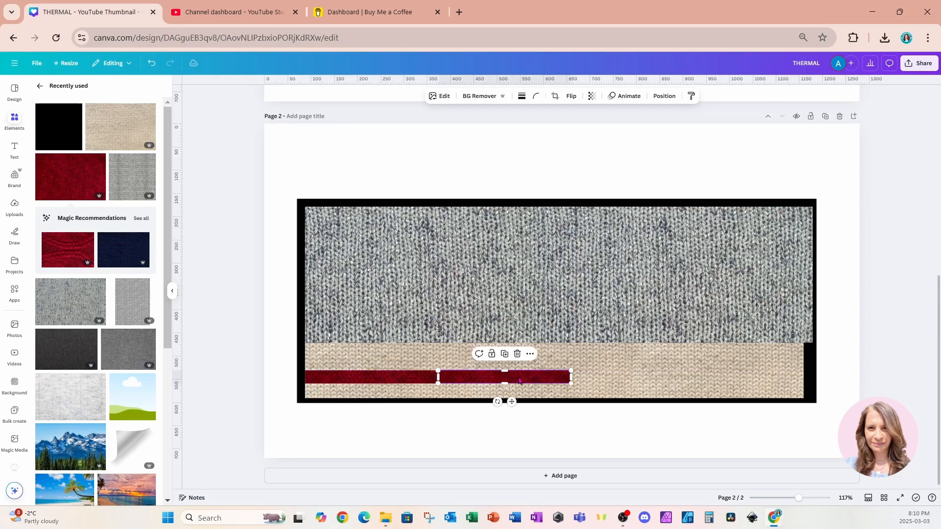
click(504, 354)
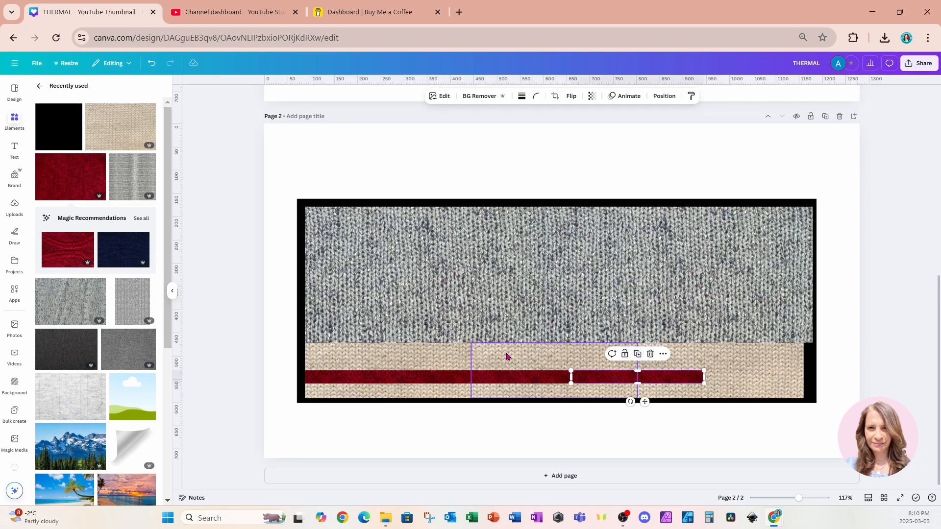
click(637, 354)
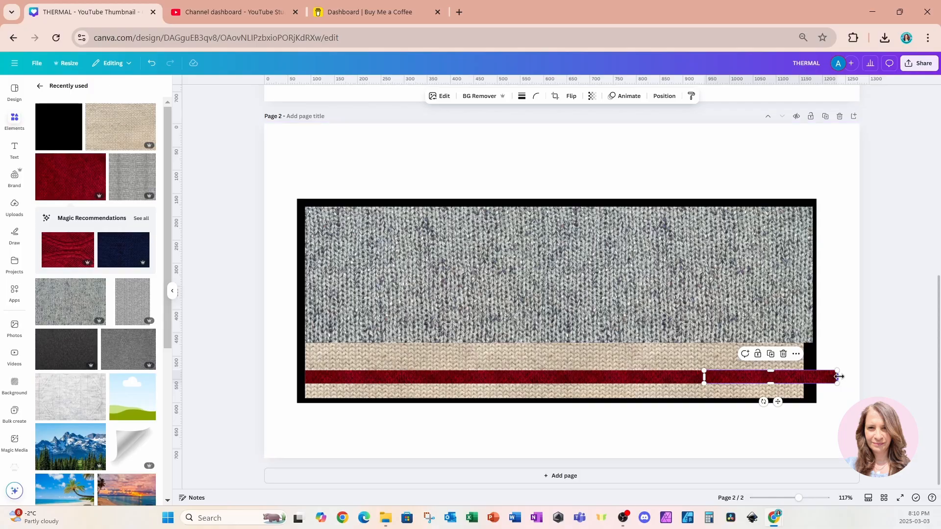
drag(838, 377, 804, 375)
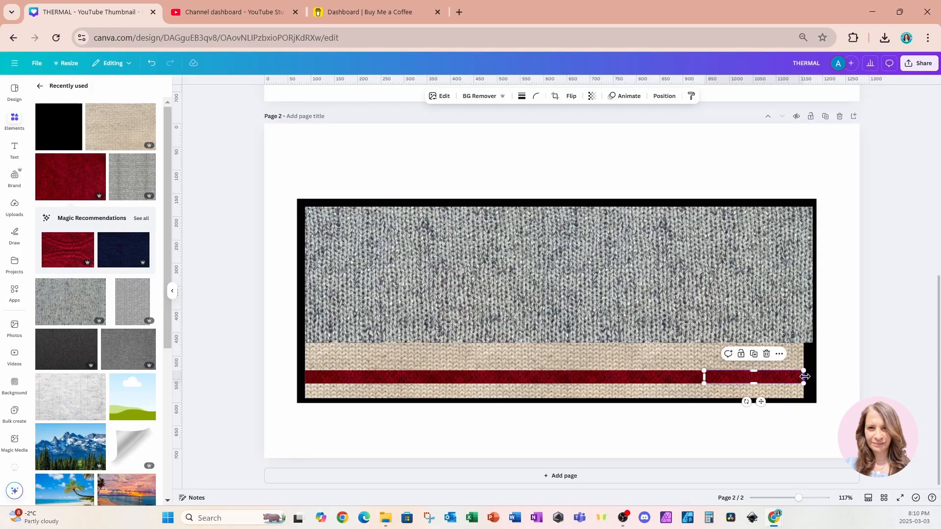
- Move the THERMAL image layer above all the knit photos to the top of the layer stack
click(665, 96)
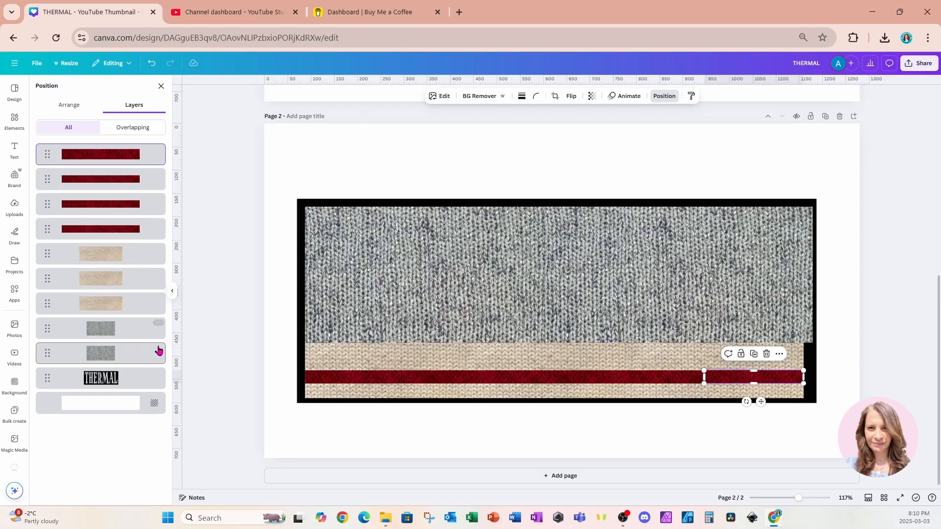
click(101, 387)
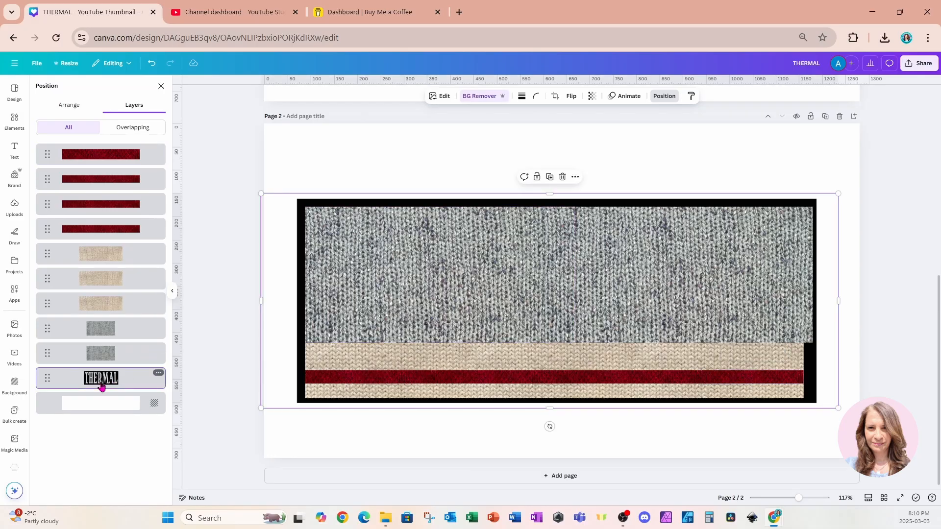
drag(102, 387, 107, 159)
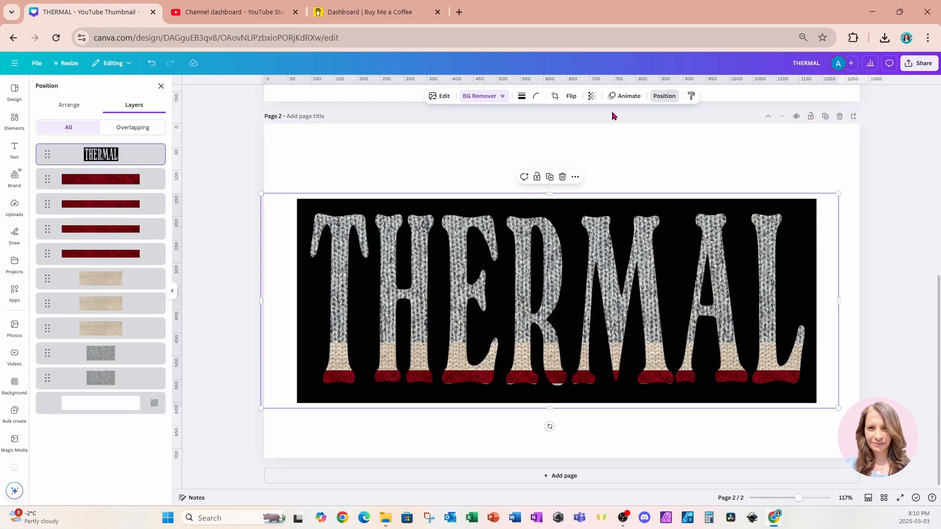
- Apply a Custom Duotone effect to the THERMAL image with both shadows and highlights set to #FFFFFF
click(440, 97)
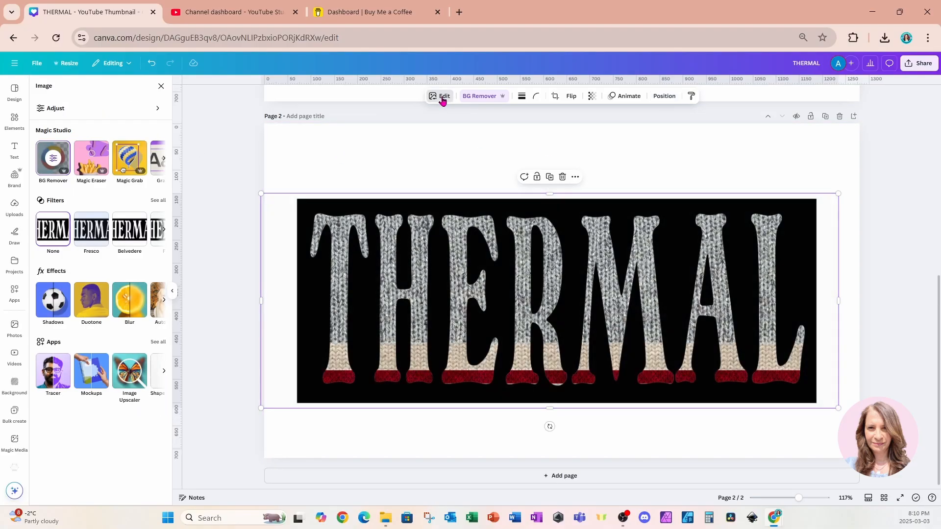
click(98, 312)
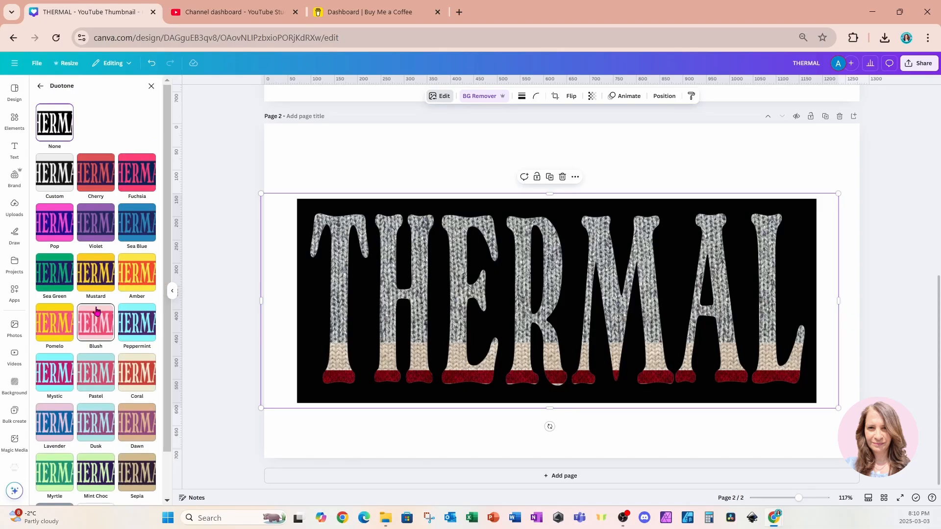
click(54, 186)
click(150, 233)
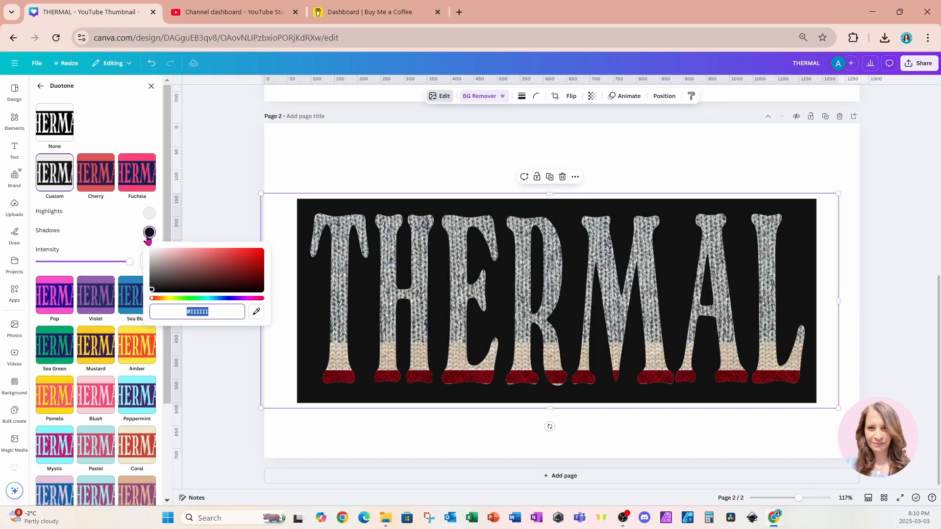
drag(152, 294, 146, 250)
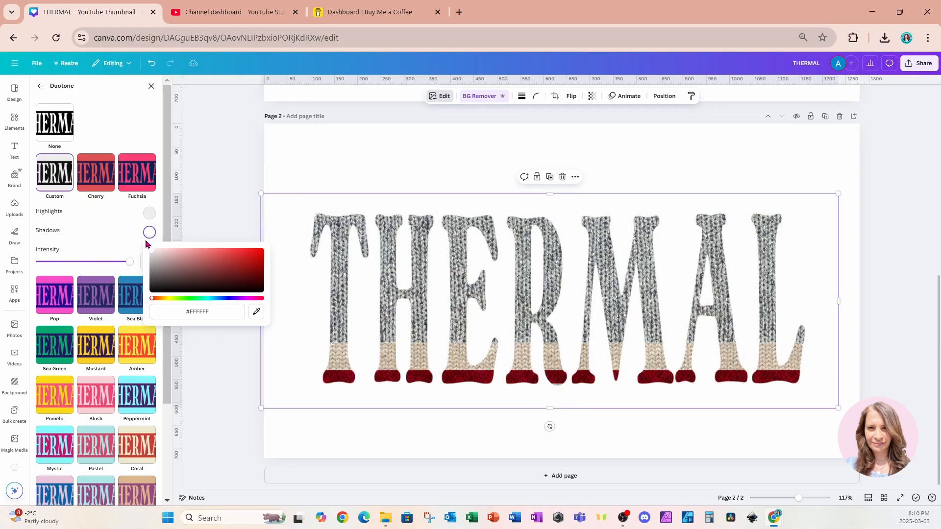
click(150, 213)
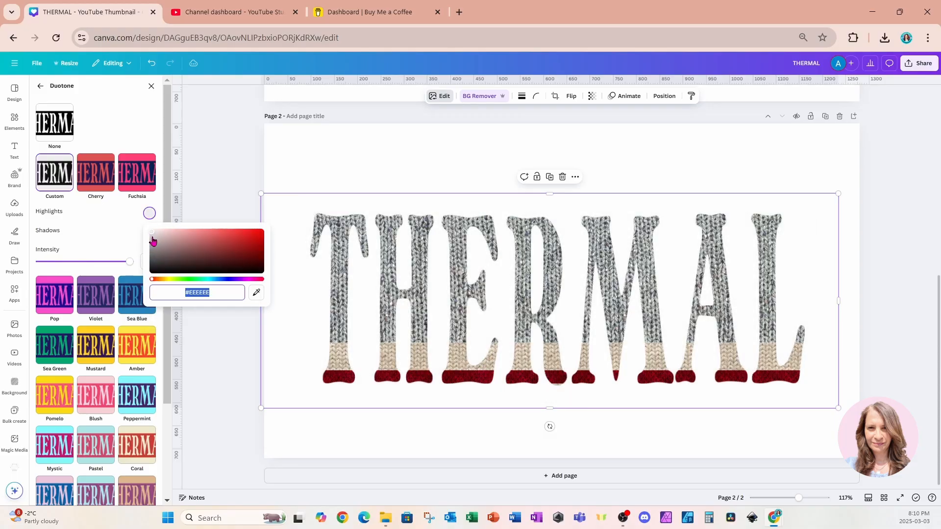
drag(153, 240, 149, 216)
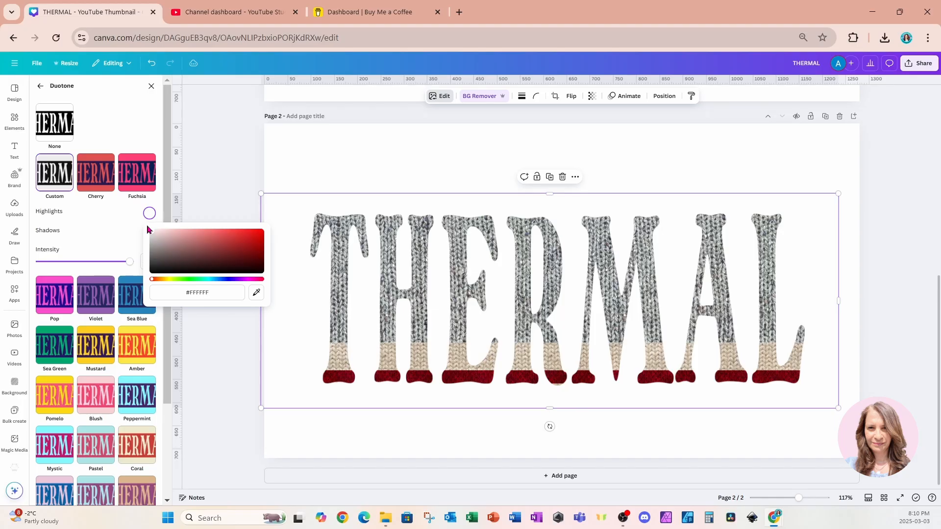
click(314, 141)
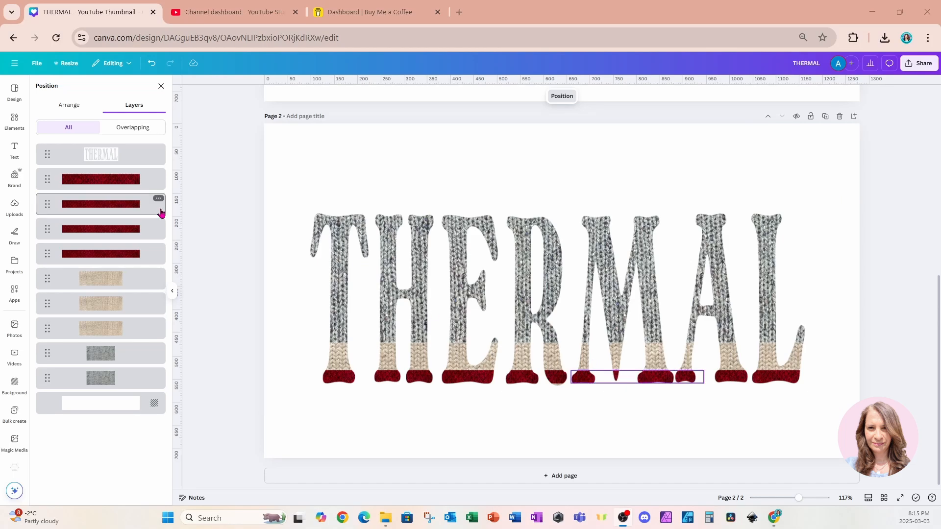
- Send the THERMAL image layer beneath the knit photos to view them, and return it to the top
drag(107, 155, 107, 386)
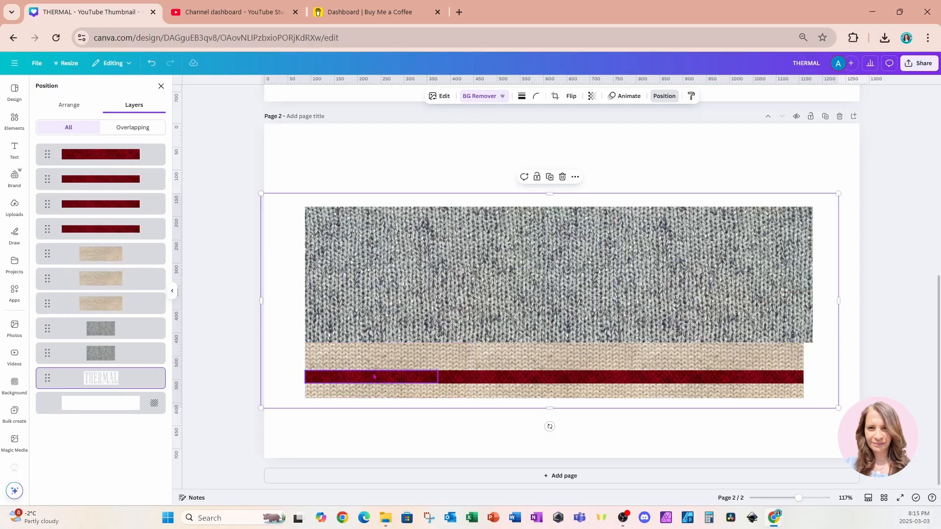
drag(139, 382, 131, 153)
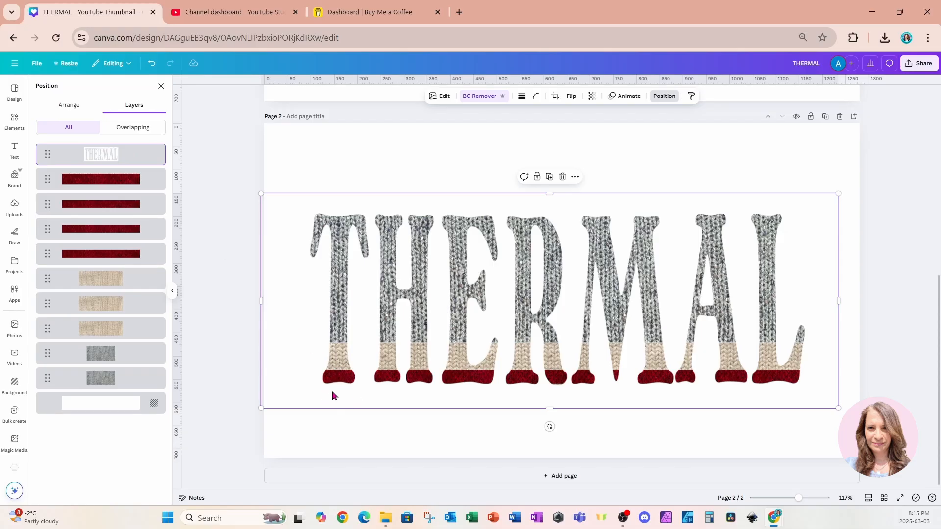
- Group the two grey-blue knit photo layers
click(126, 348)
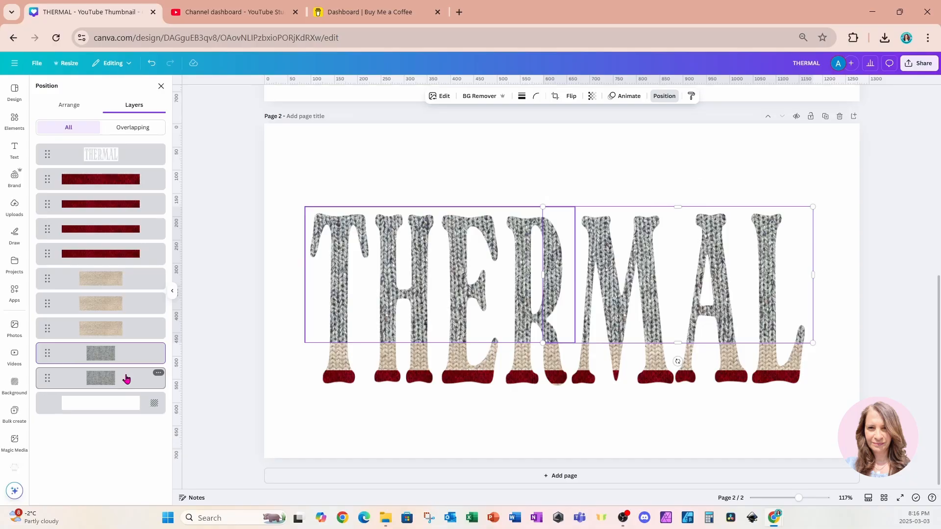
shift+click(126, 378)
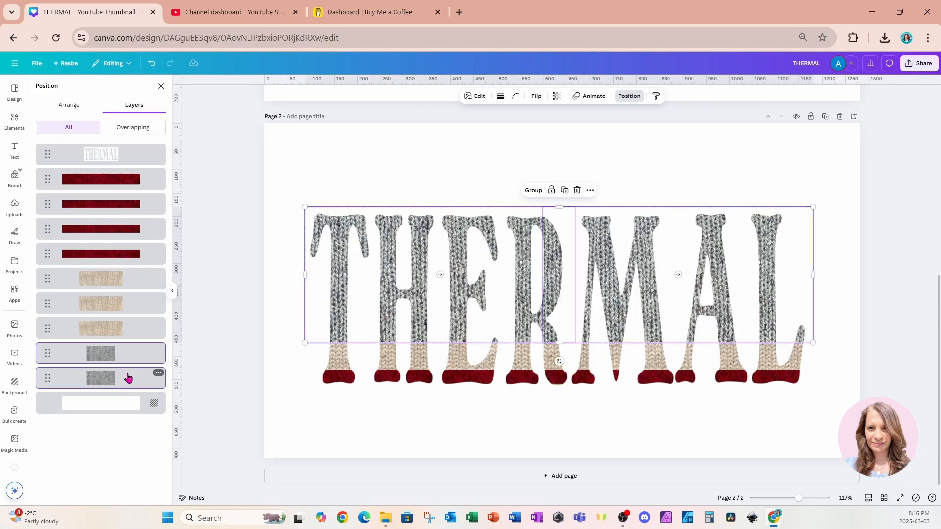
click(534, 191)
- Group the three beige knit band layers
click(140, 281)
shift+click(132, 304)
shift+click(133, 330)
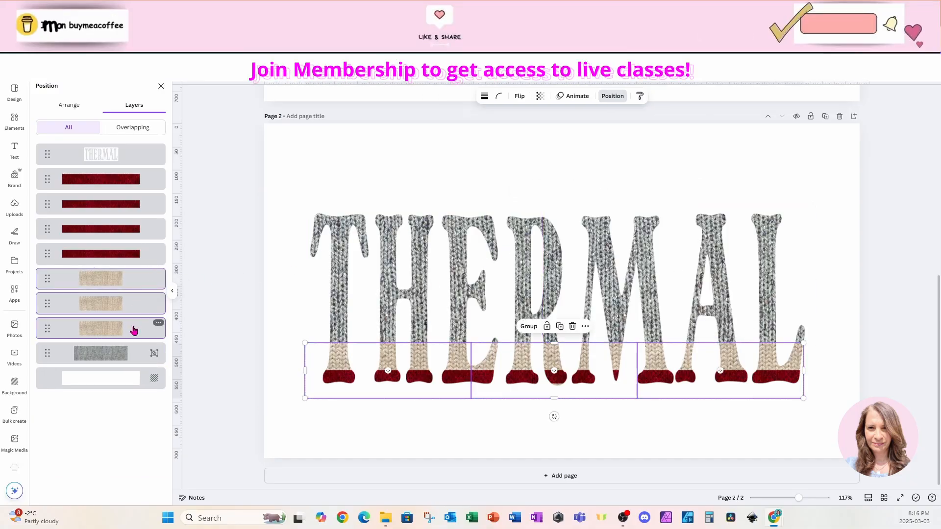
click(529, 326)
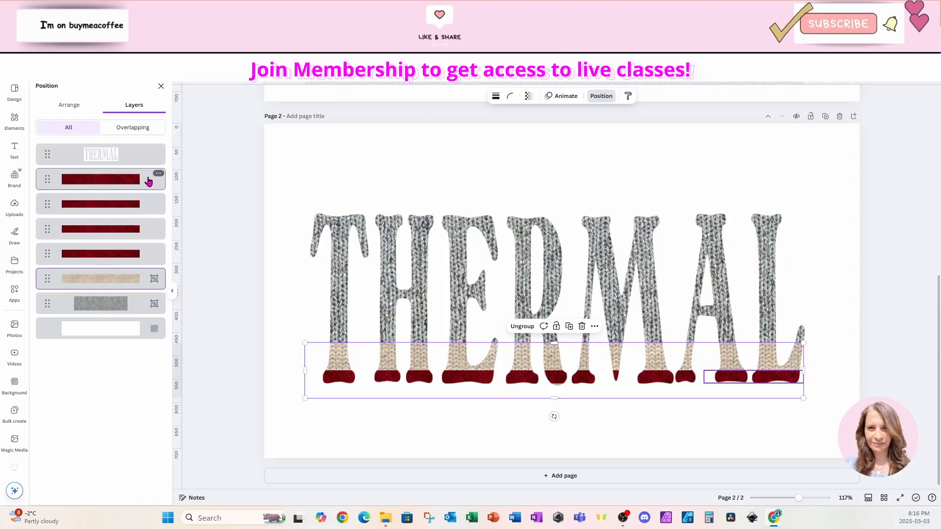
- Group the four red knit band layers
click(148, 182)
shift+click(142, 205)
shift+click(142, 230)
shift+click(140, 253)
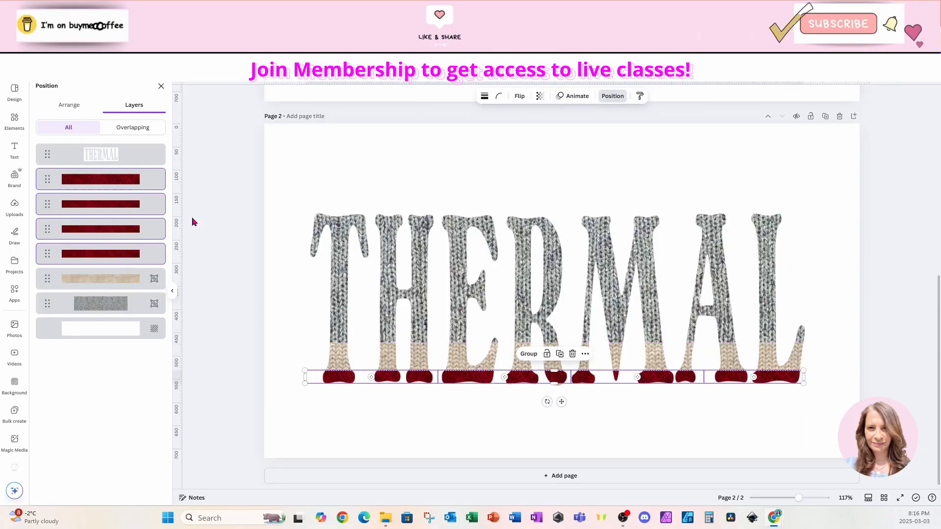
click(527, 354)
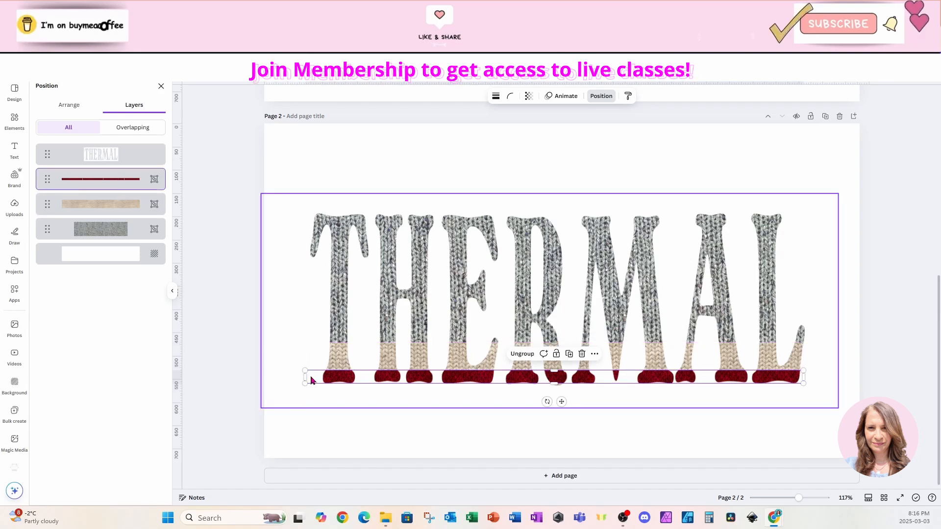
- Move the red band group up so beige shows beneath it, and extend the beige group upward to a height of about 137
drag(311, 380, 310, 366)
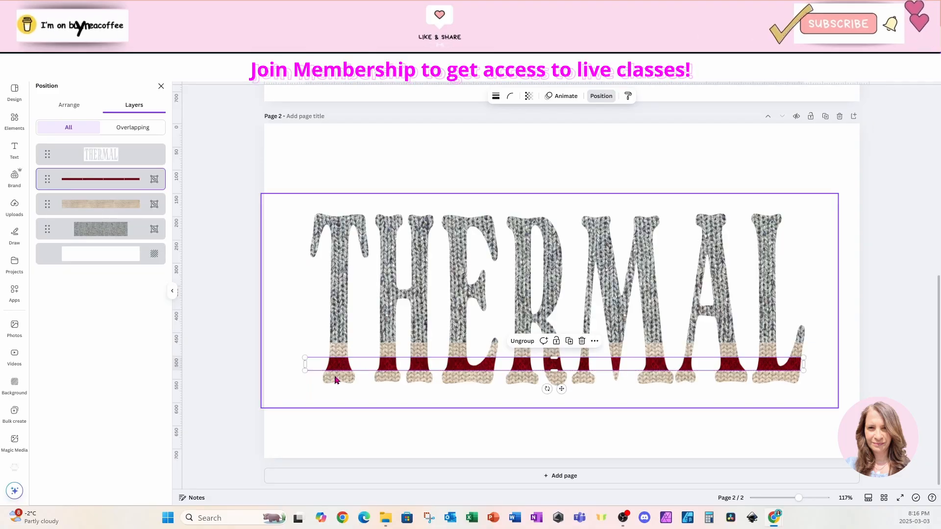
click(119, 208)
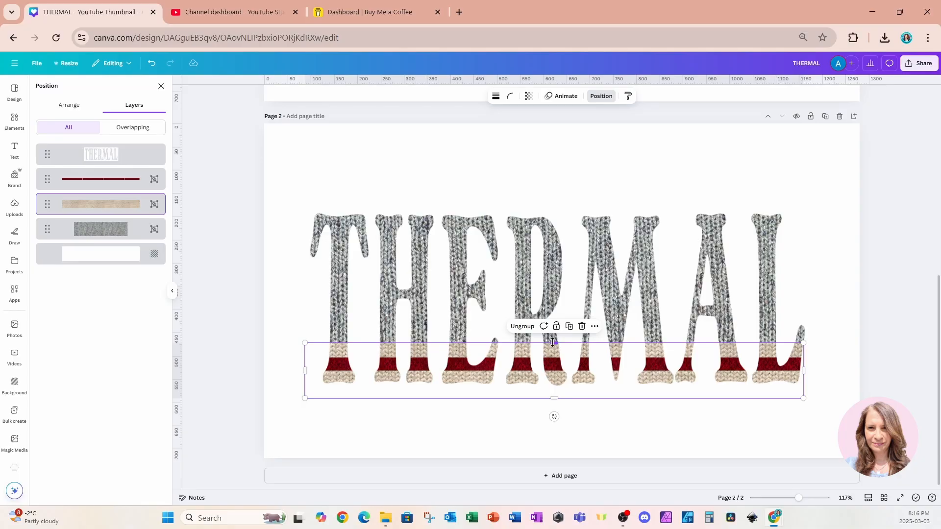
drag(552, 342, 554, 335)
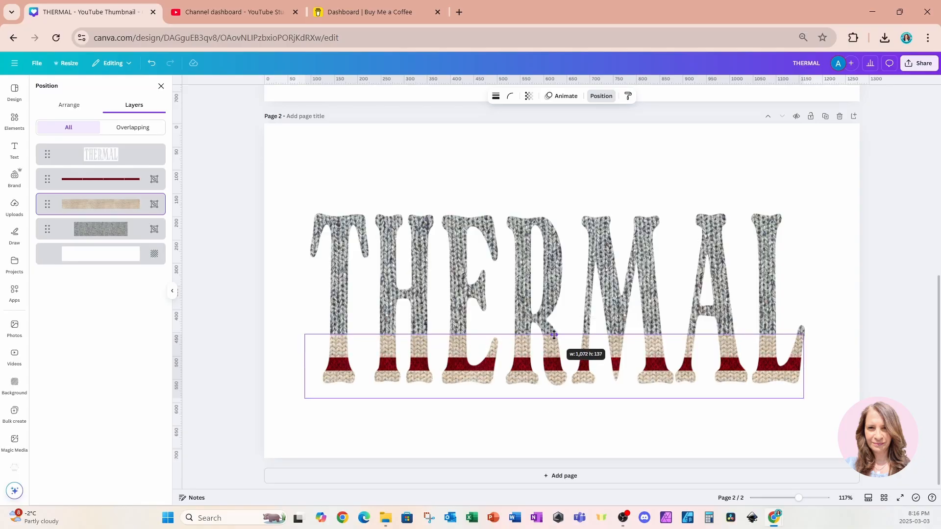
drag(554, 335, 554, 335)
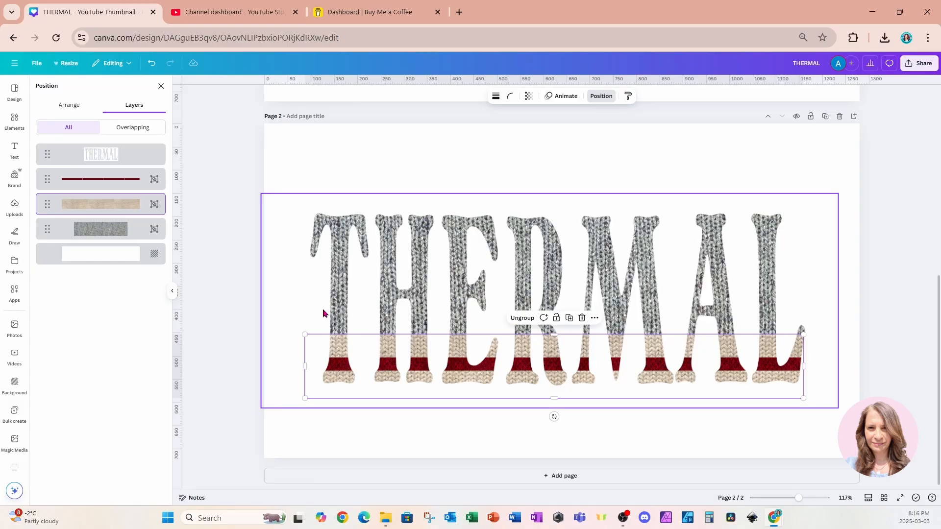
click(437, 145)
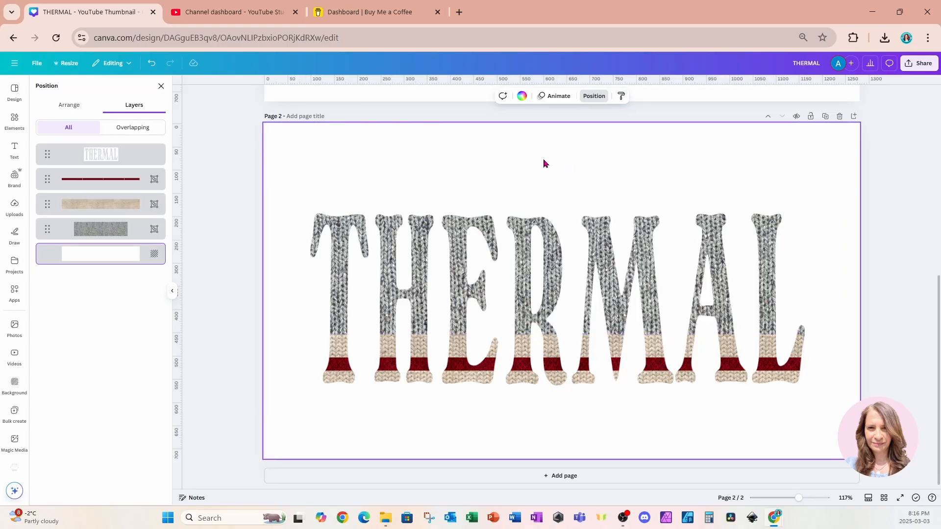
- Download page 2 of the design as a PNG at 1,280 × 720 px
click(921, 71)
click(798, 223)
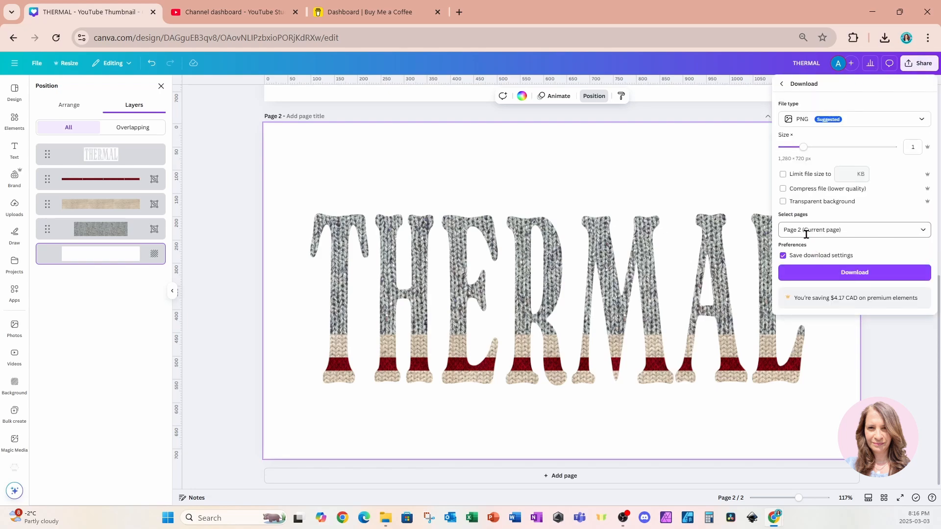
click(809, 277)
- Add a blank page 3 and place the downloaded THERMAL (4).png image on it
click(542, 476)
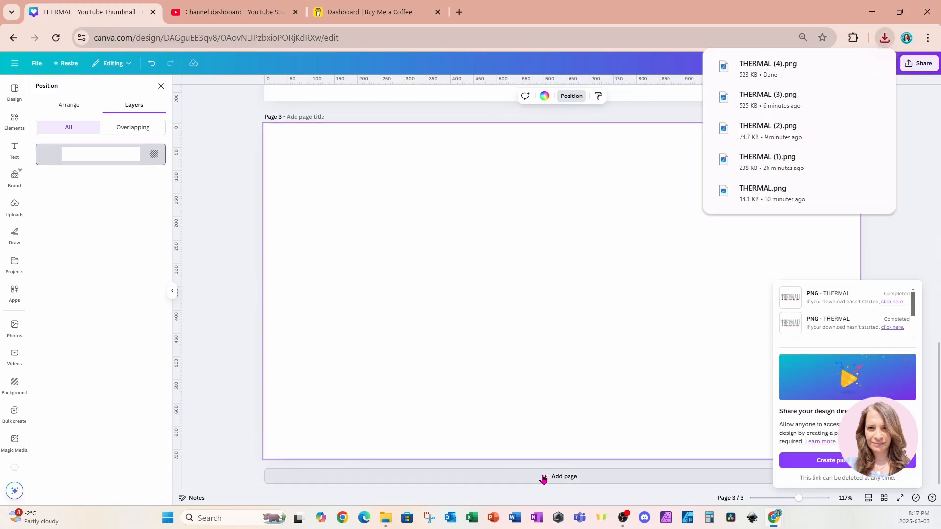
drag(779, 71, 523, 282)
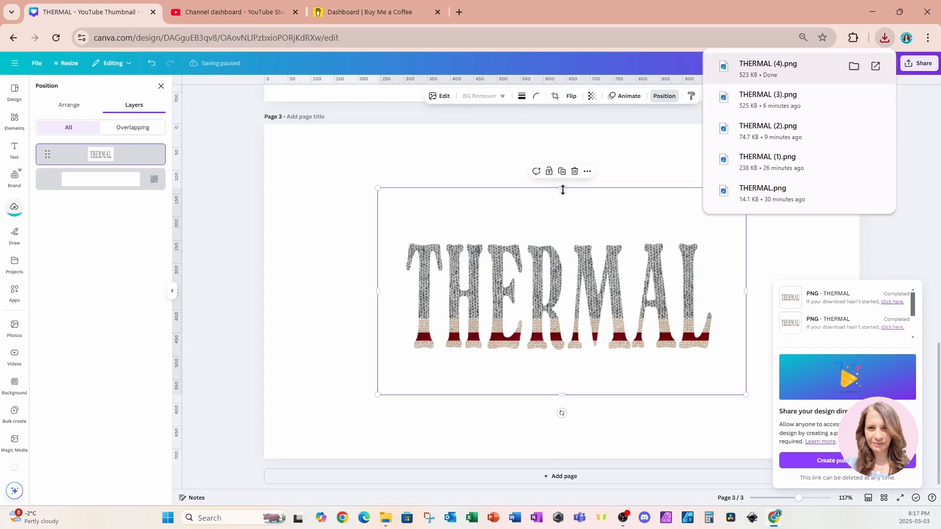
- Crop the empty space above and below the letters of the placed THERMAL image and remove its background
drag(562, 187, 562, 233)
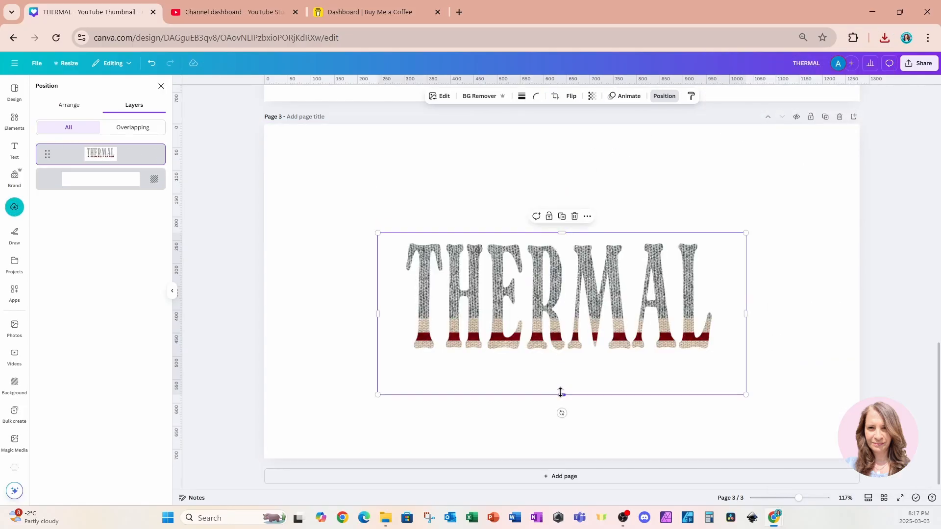
drag(561, 394, 560, 362)
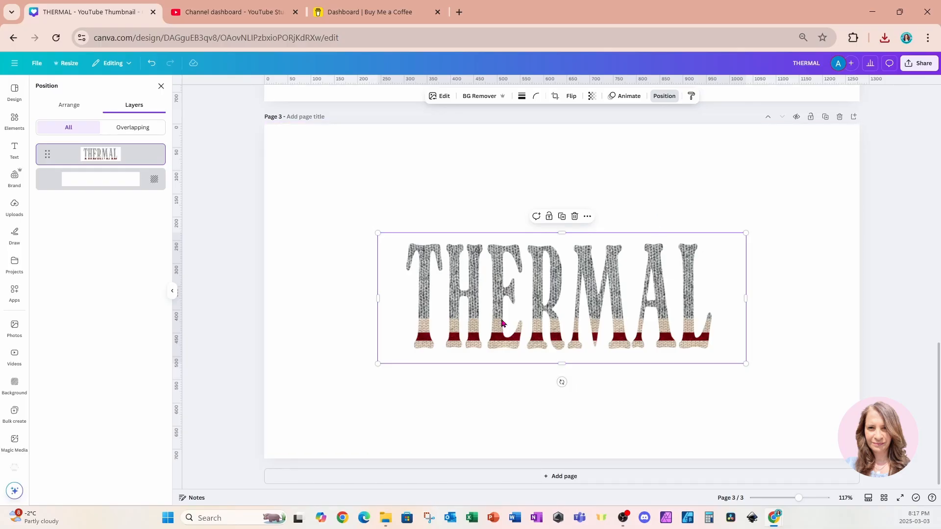
click(474, 96)
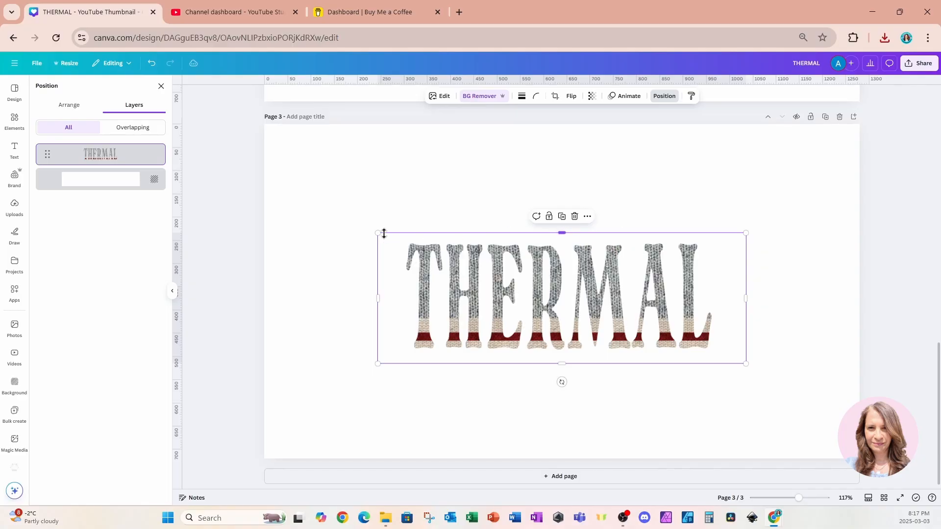
- Enlarge the THERMAL image to nearly the full page width and reposition it around the middle of page 3
drag(378, 233, 293, 202)
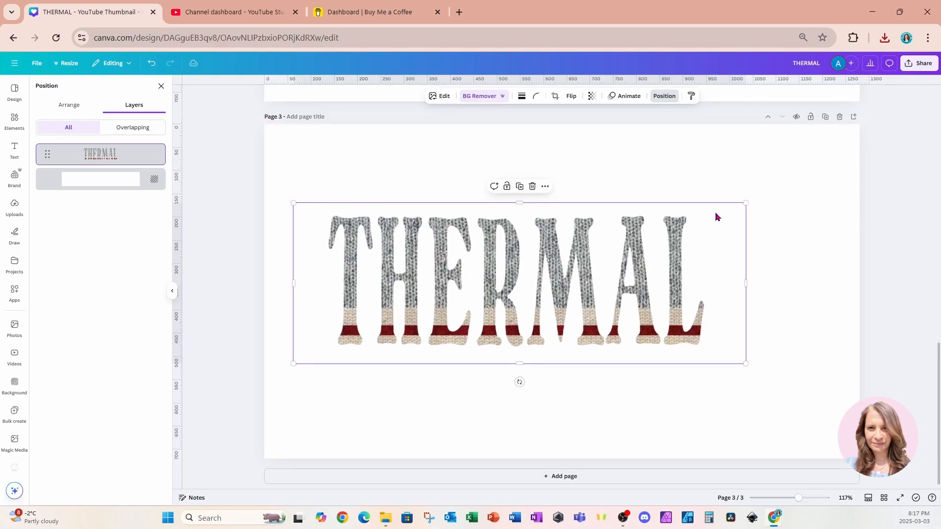
drag(746, 202, 842, 170)
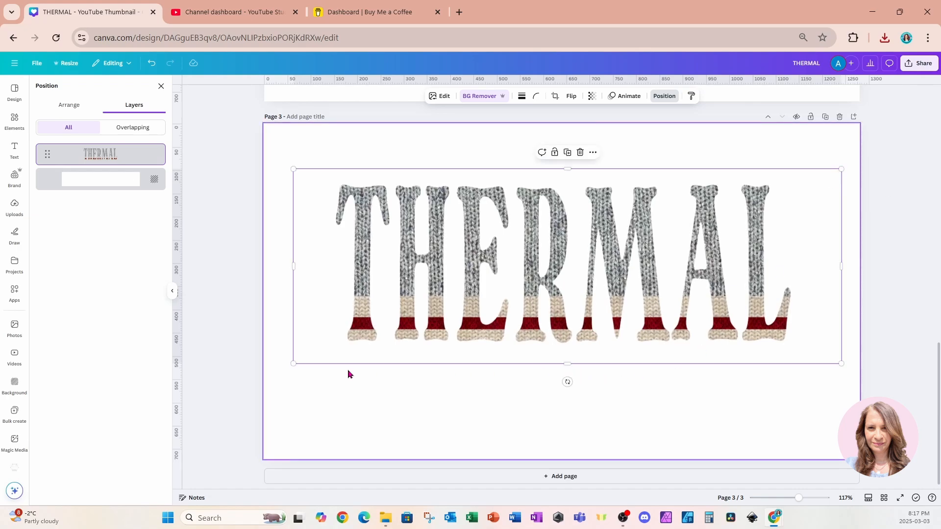
drag(293, 363, 283, 367)
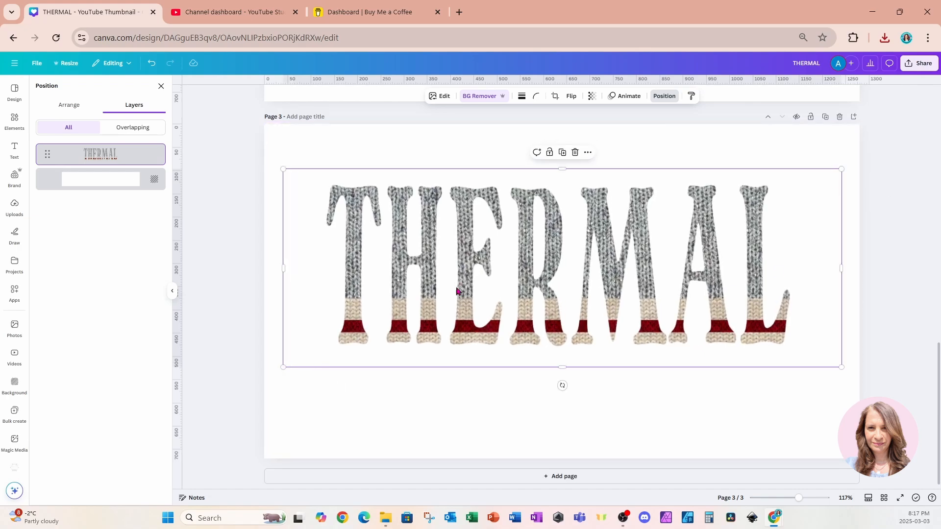
drag(534, 258, 541, 283)
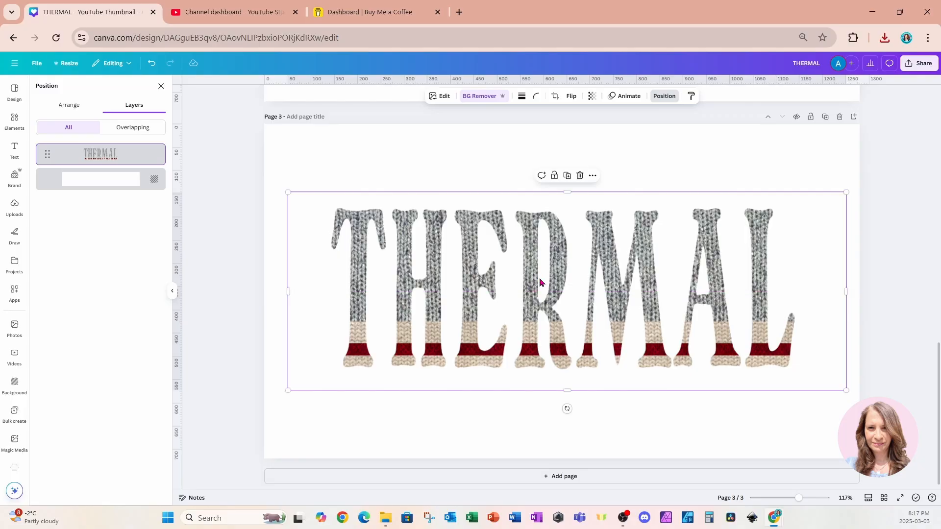
- Apply a Drop shadow to the THERMAL image with distance 23 and intensity 68
click(444, 97)
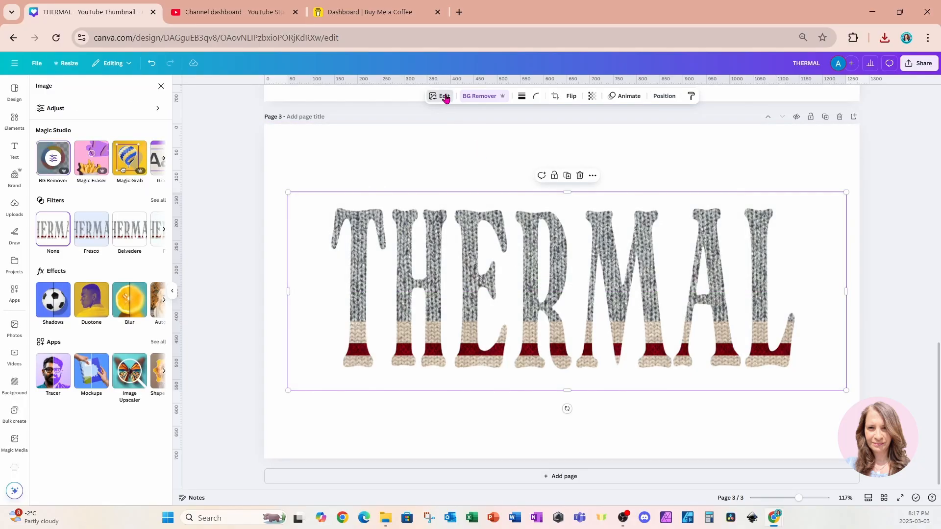
click(54, 301)
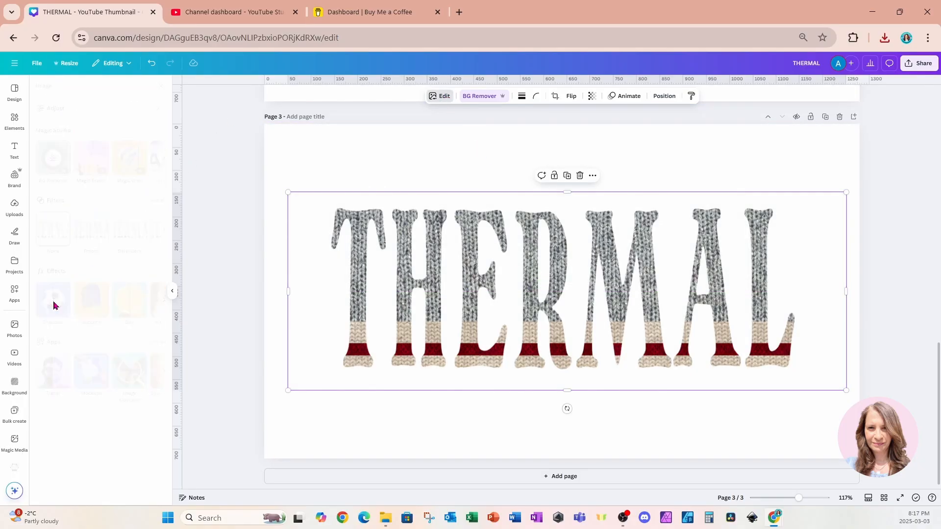
click(100, 185)
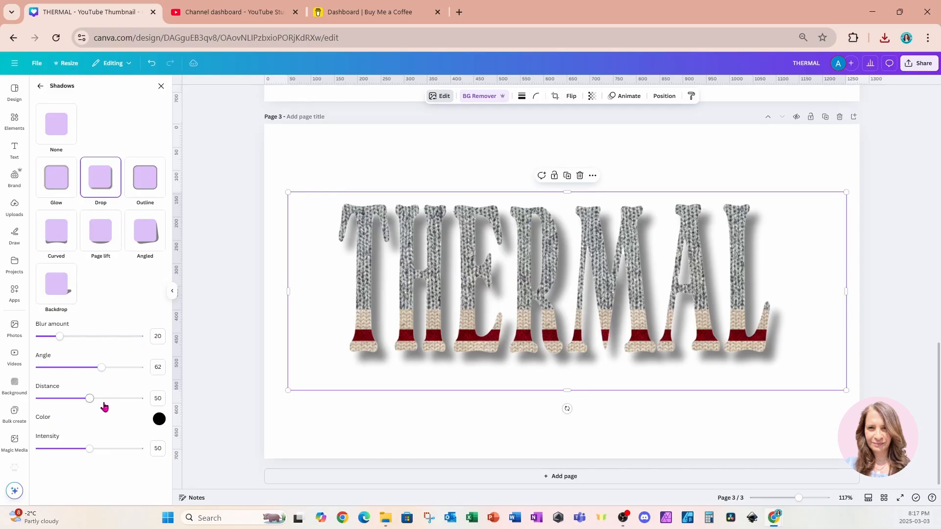
drag(91, 403, 63, 403)
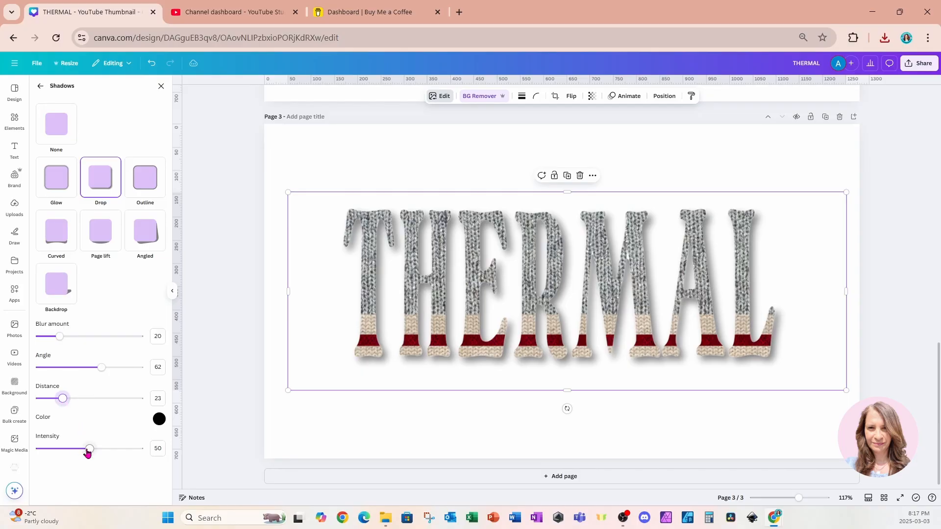
drag(88, 450, 109, 453)
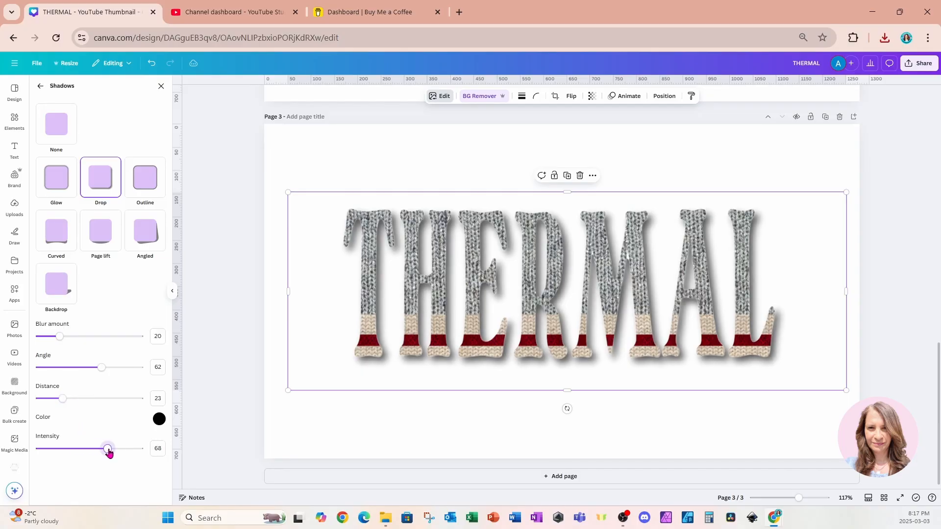